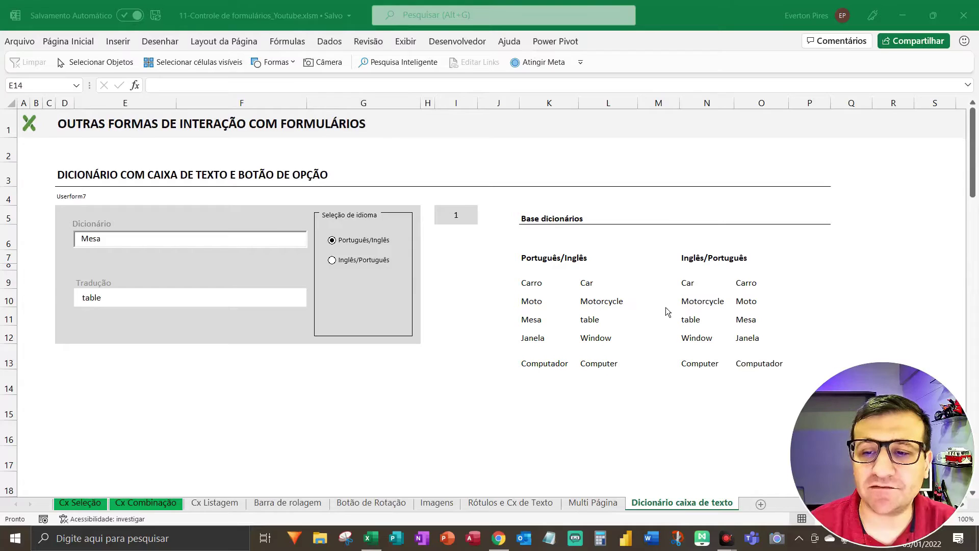
# Switch the translation direction to Inglês/Português and select the word Mesa in the Dicionário box
pyautogui.press('F5')
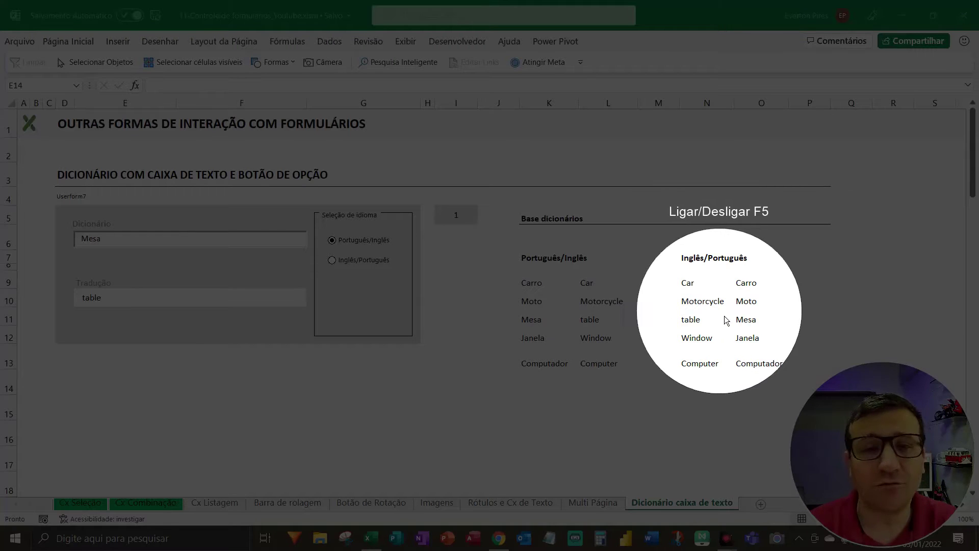
pyautogui.press('F5')
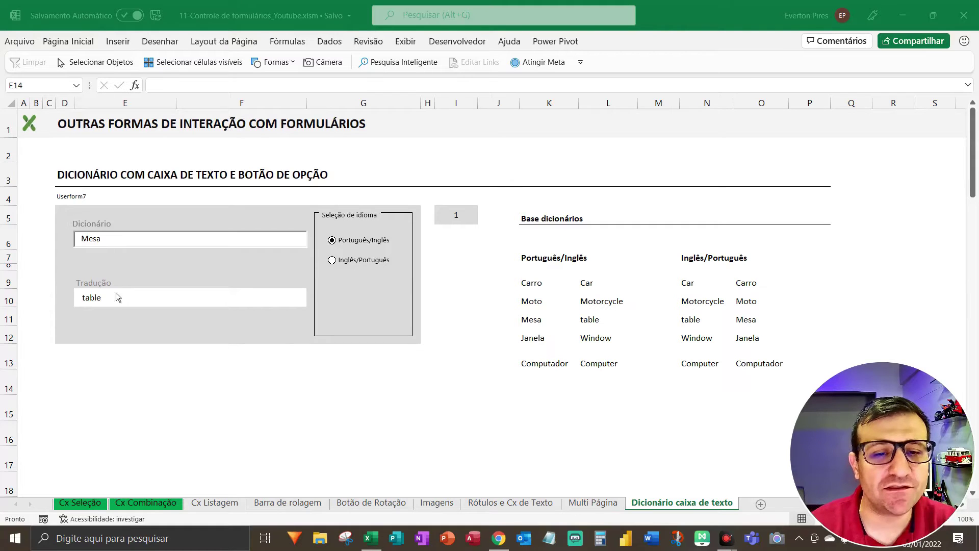
pyautogui.click(110, 244)
pyautogui.click(111, 244)
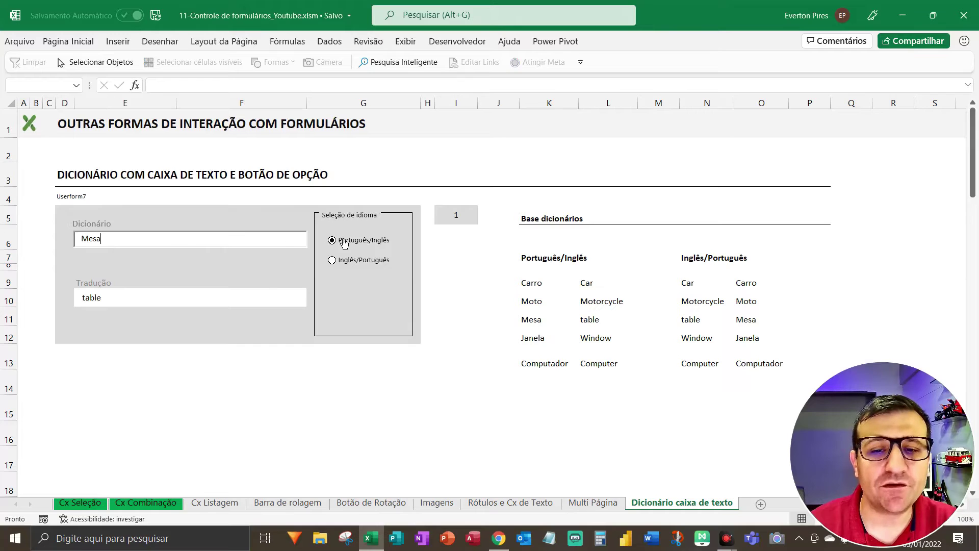
pyautogui.press('F5')
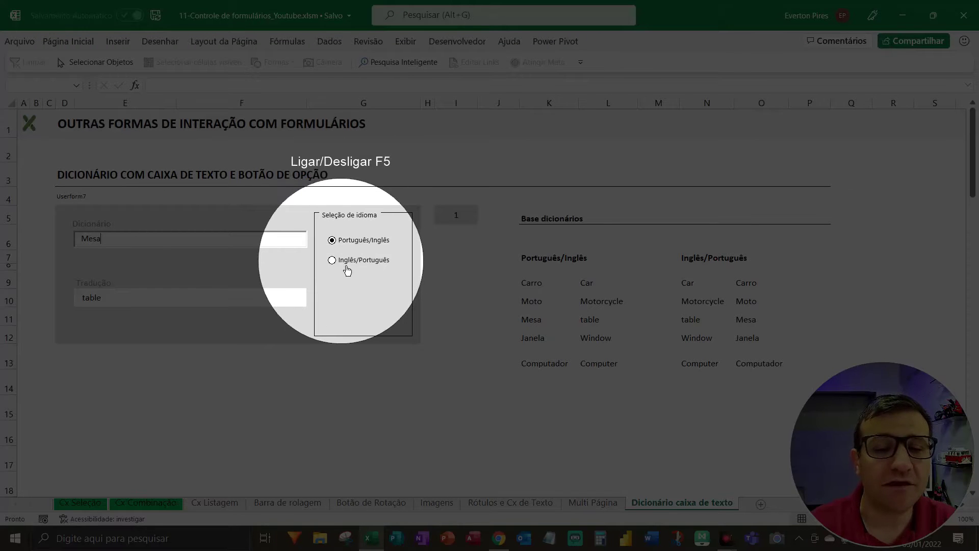
pyautogui.click(343, 263)
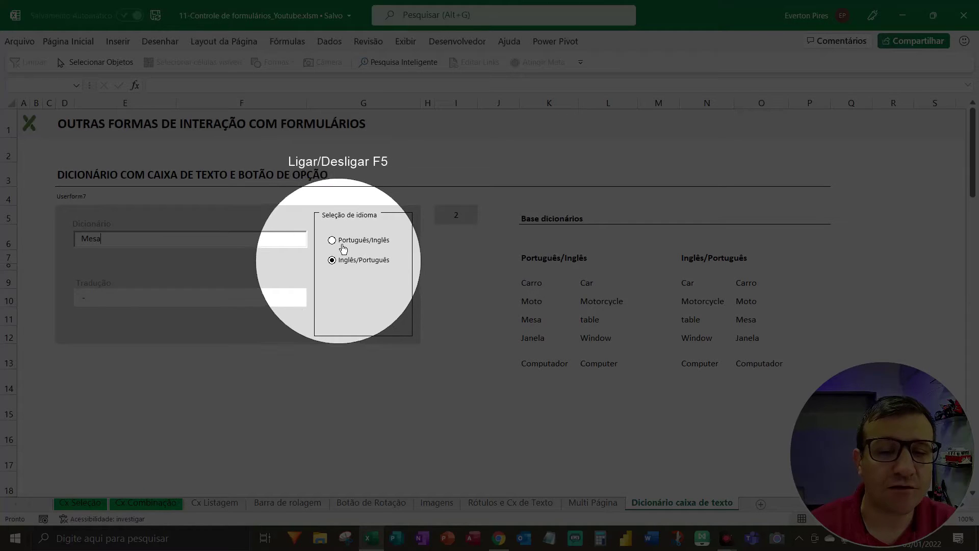
pyautogui.press('F5')
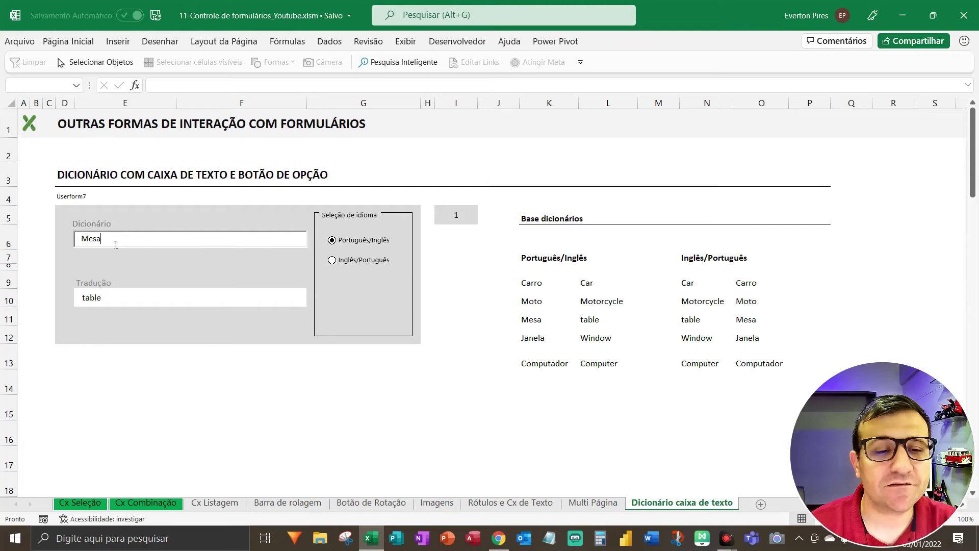
pyautogui.moveTo(102, 240); pyautogui.dragTo(77, 241)
# Type Carro into the Dicionário box to look up its translation
pyautogui.write('C')
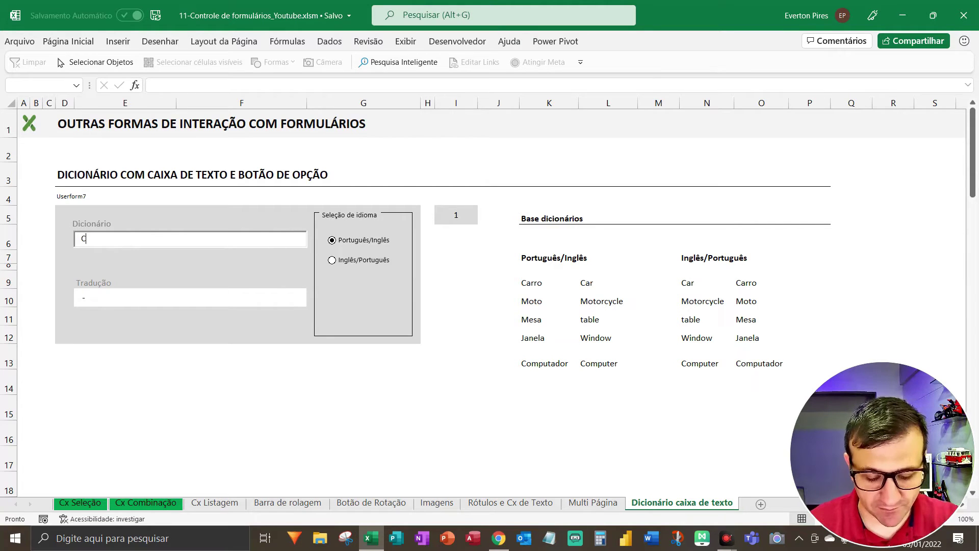
pyautogui.write('arro')
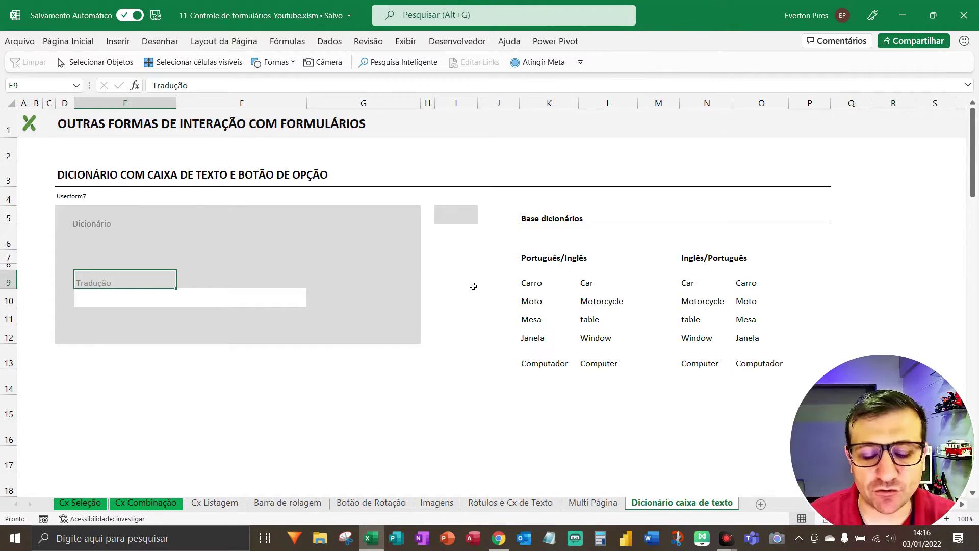
pyautogui.press('F5')
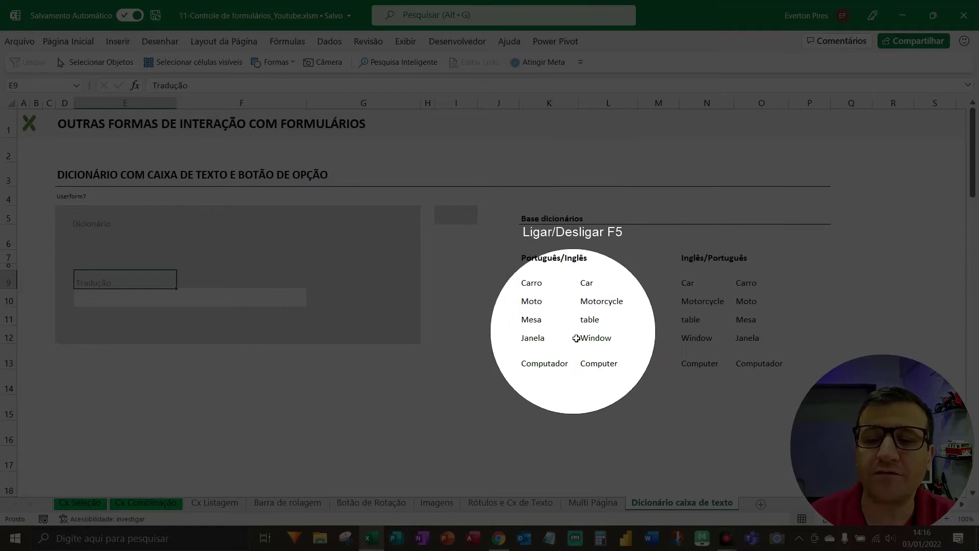
pyautogui.press('F5')
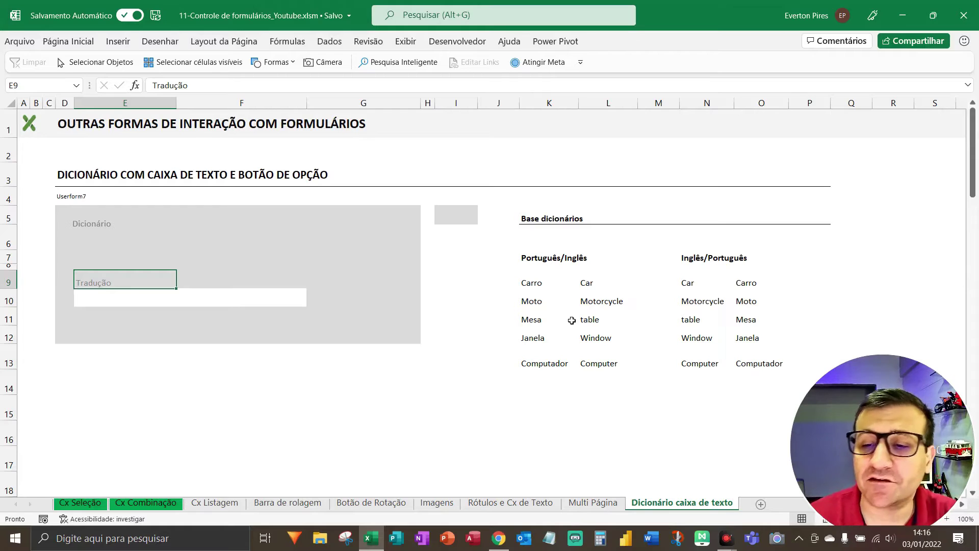
pyautogui.press('F5')
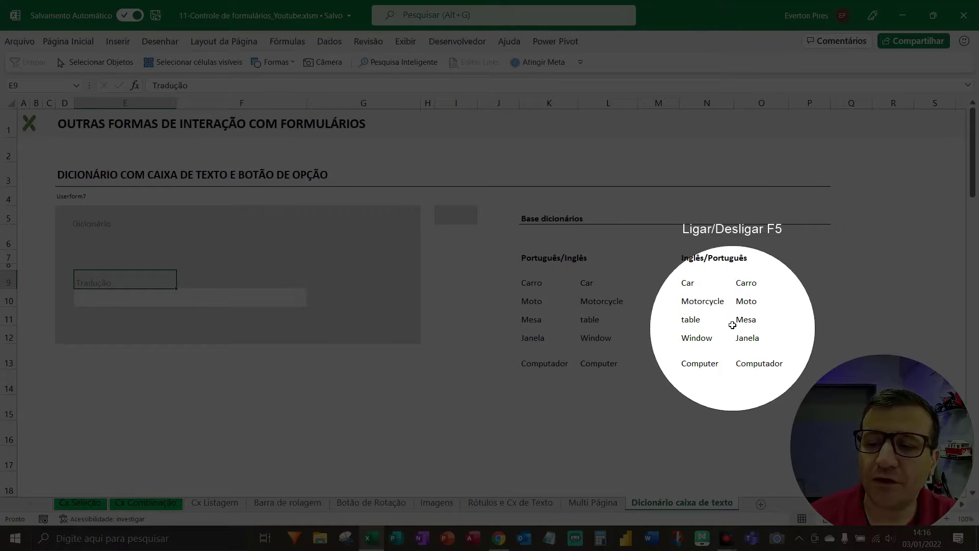
pyautogui.press('F5')
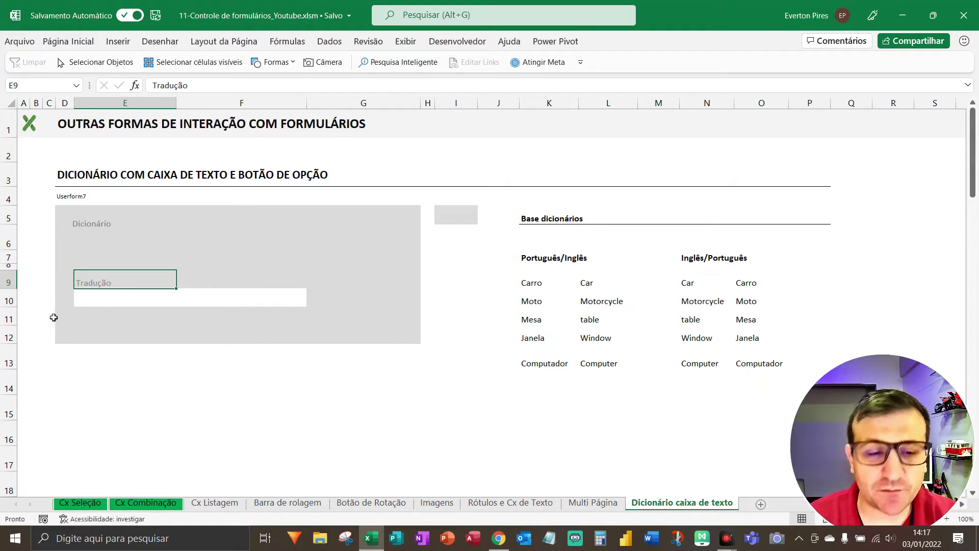
pyautogui.press('F5')
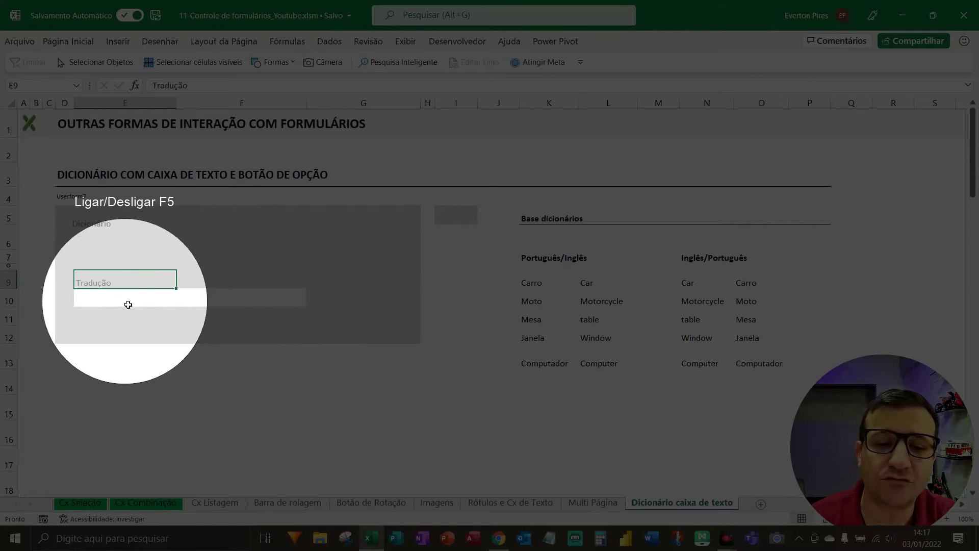
pyautogui.press('F5')
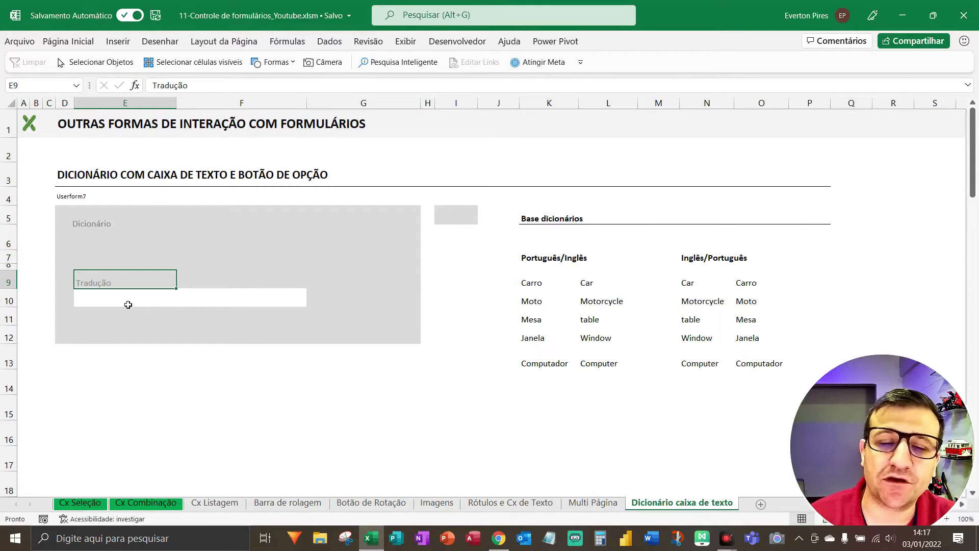
# Show the Desenvolvedor tab and stop the ribbon from auto-collapsing
pyautogui.click(327, 259)
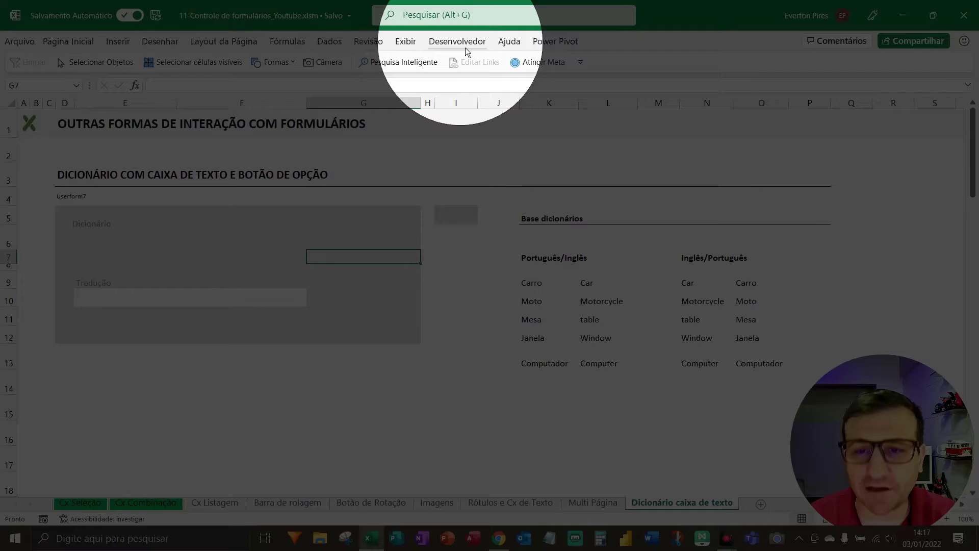
pyautogui.click(464, 46)
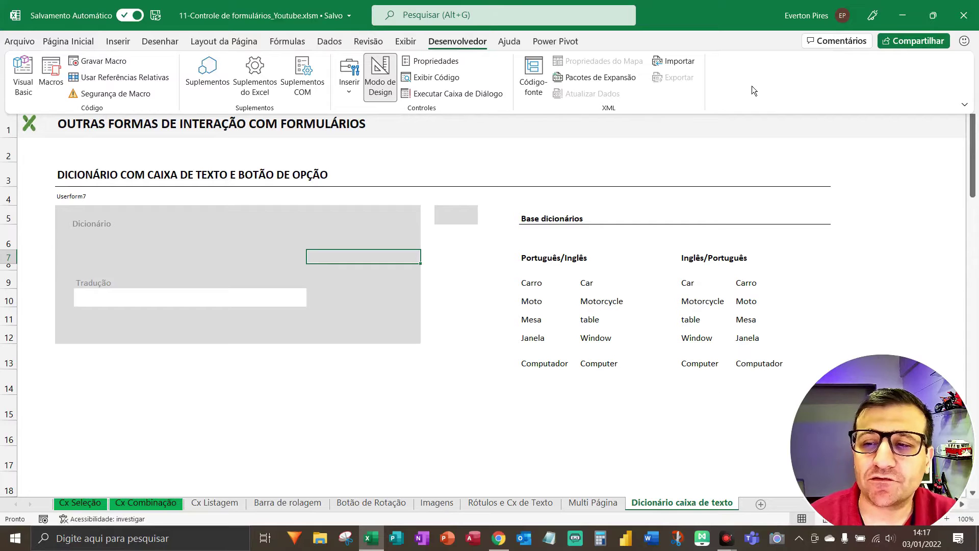
pyautogui.rightClick(752, 85)
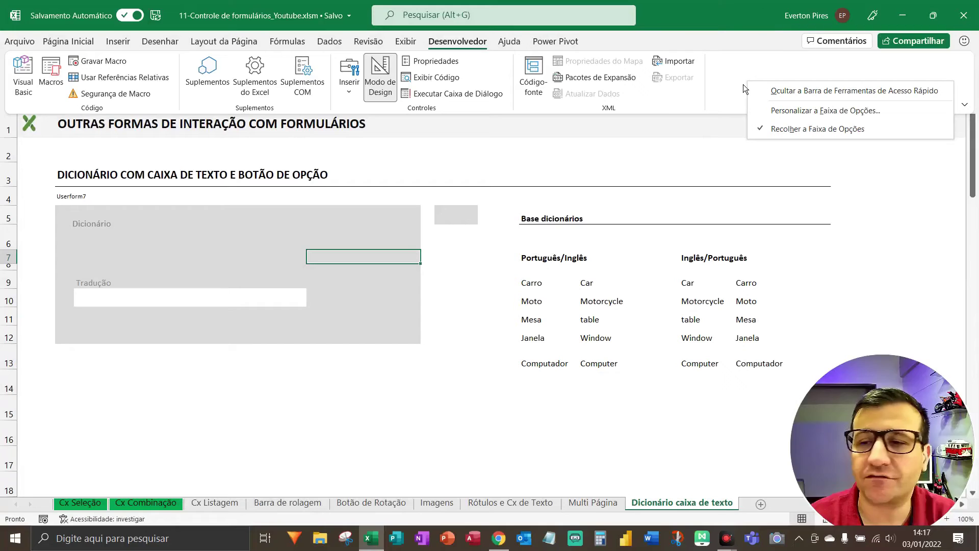
pyautogui.click(742, 84)
pyautogui.click(794, 115)
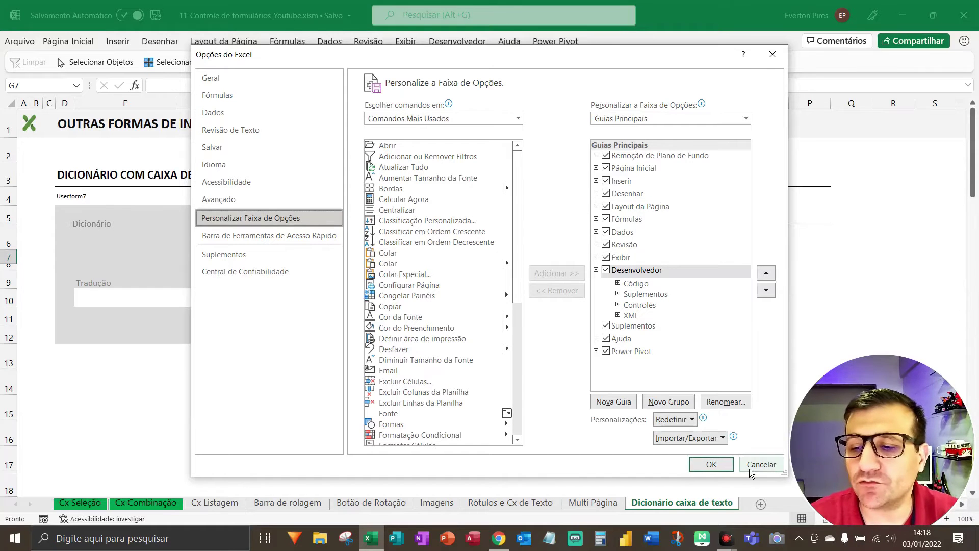
pyautogui.click(724, 465)
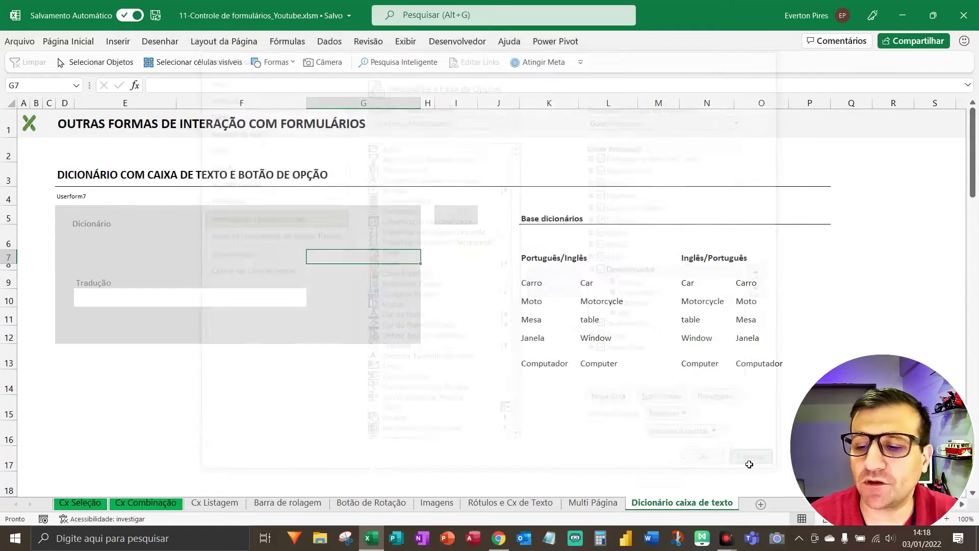
pyautogui.doubleClick(457, 41)
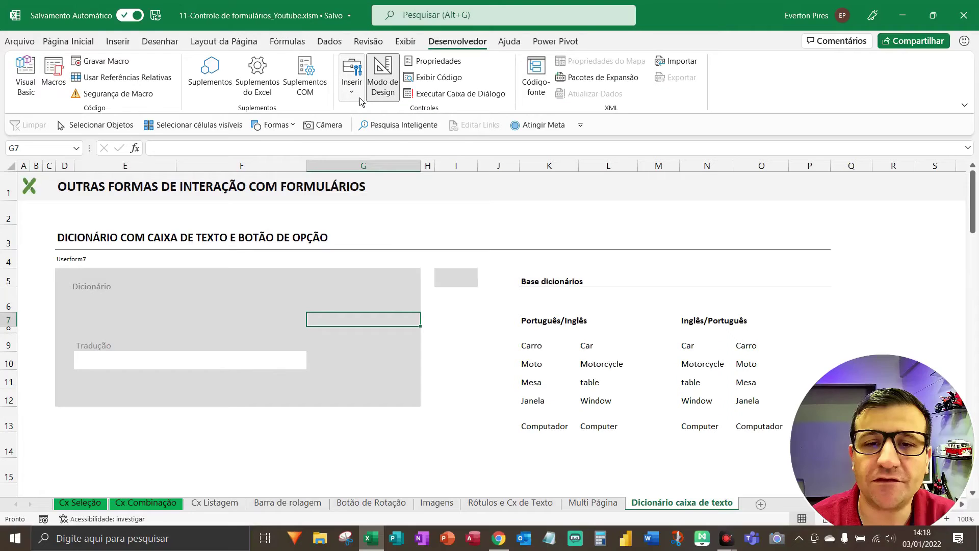
# Insert an ActiveX text box and drag it over the Dicionário field area
pyautogui.click(360, 97)
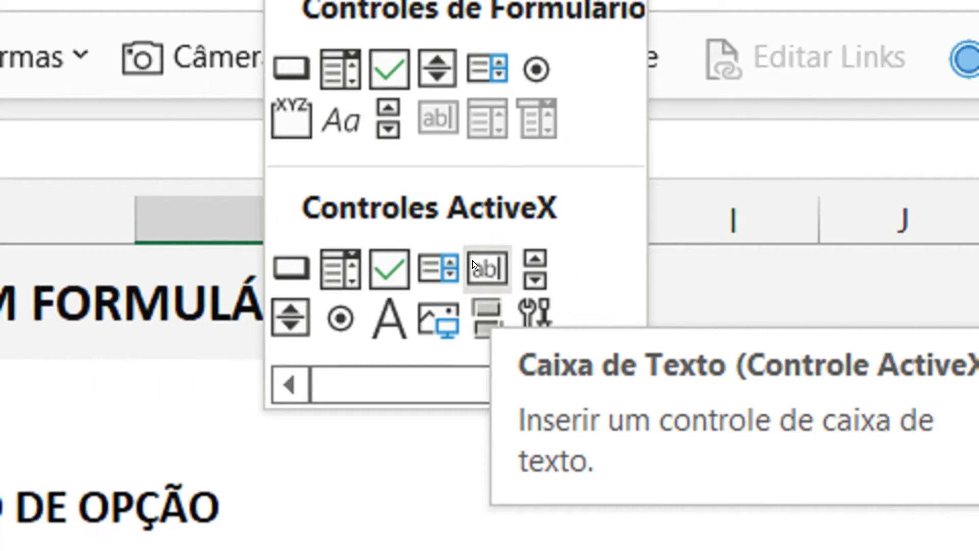
pyautogui.click(473, 261)
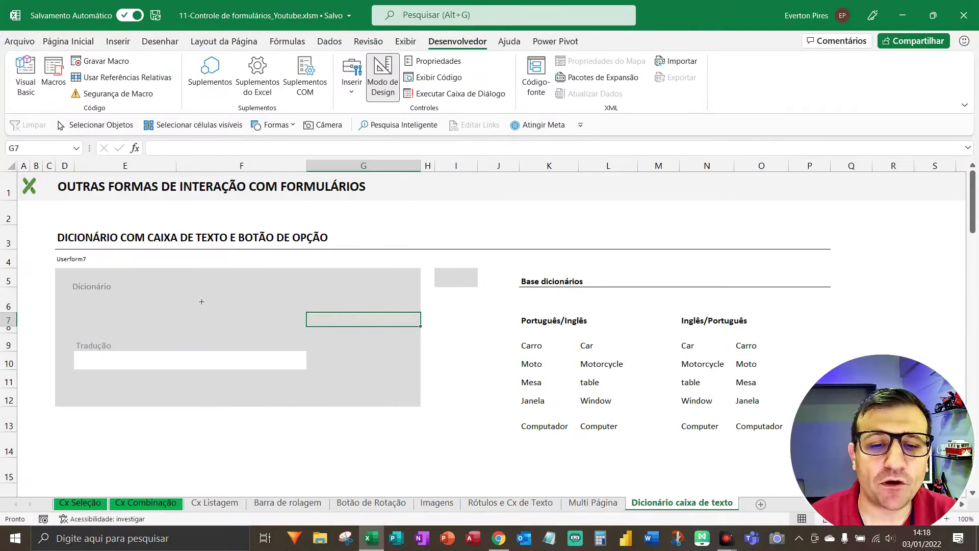
pyautogui.click(189, 294)
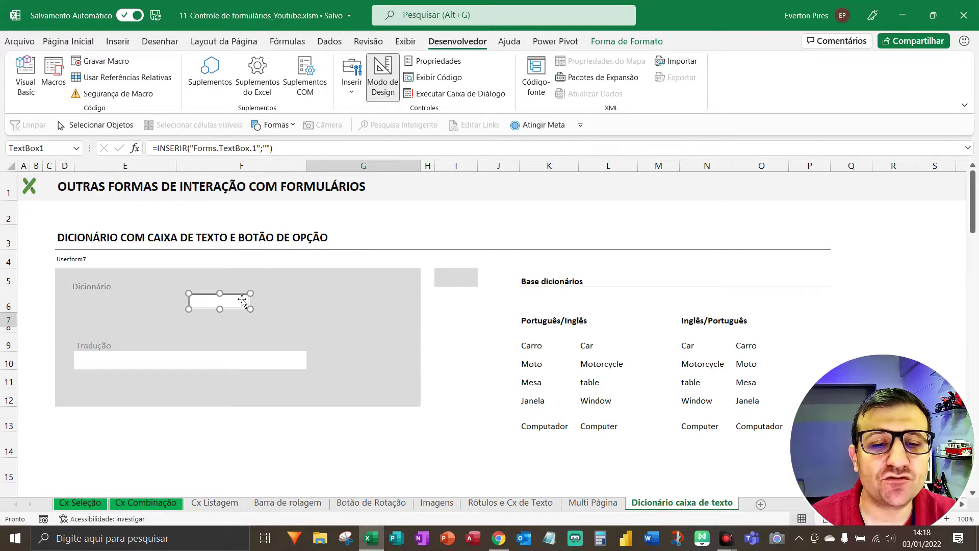
pyautogui.moveTo(242, 297)
pyautogui.mouseDown()
pyautogui.moveTo(137, 308)
pyautogui.moveTo(314, 330)
pyautogui.mouseUp()
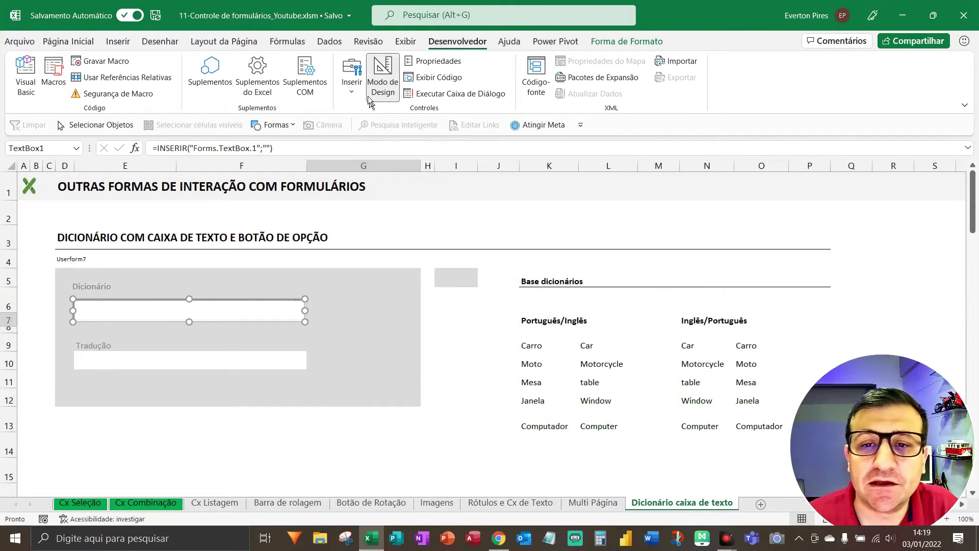
pyautogui.click(382, 88)
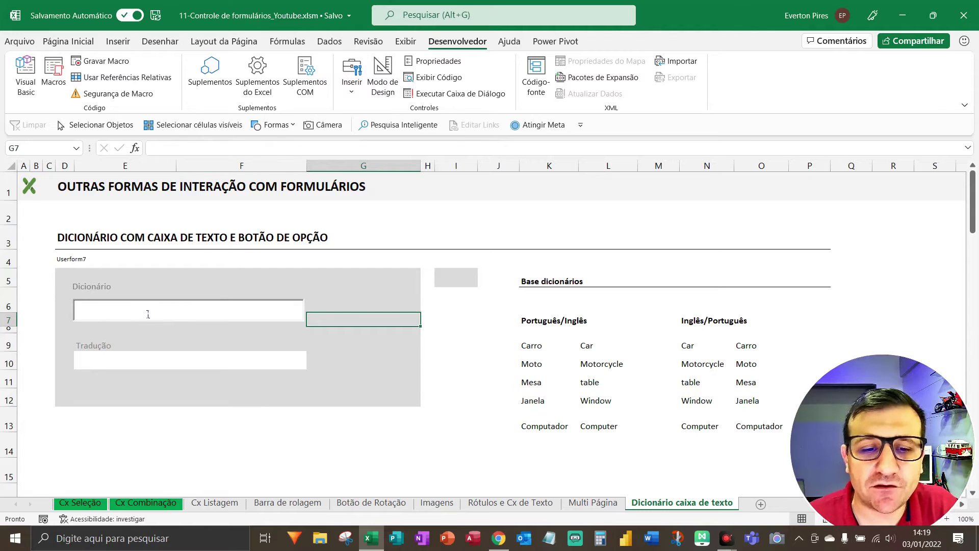
pyautogui.press('F5')
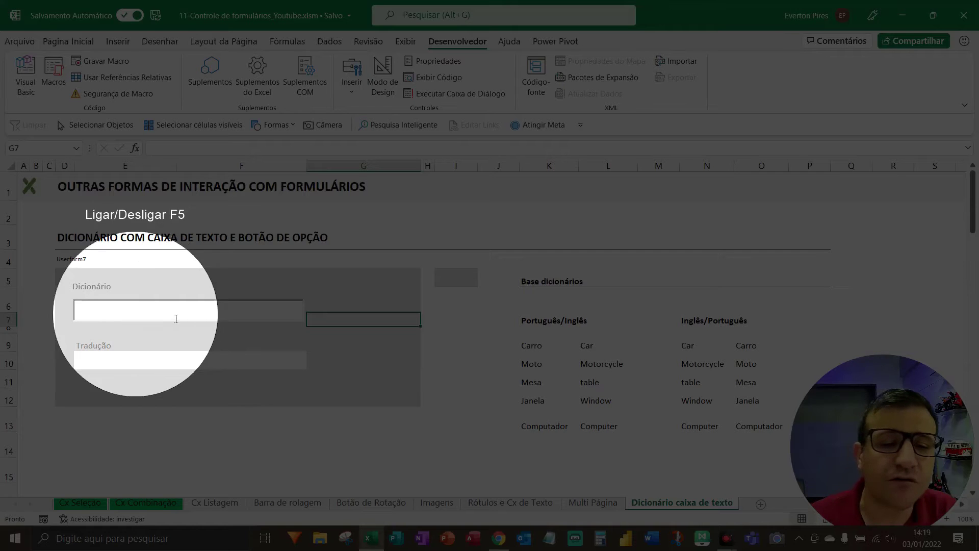
pyautogui.press('F5')
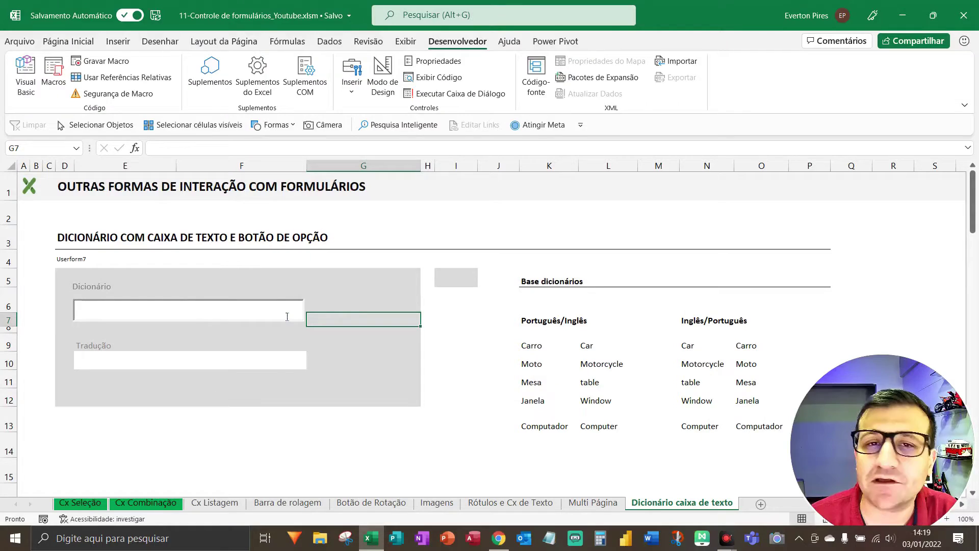
pyautogui.click(386, 91)
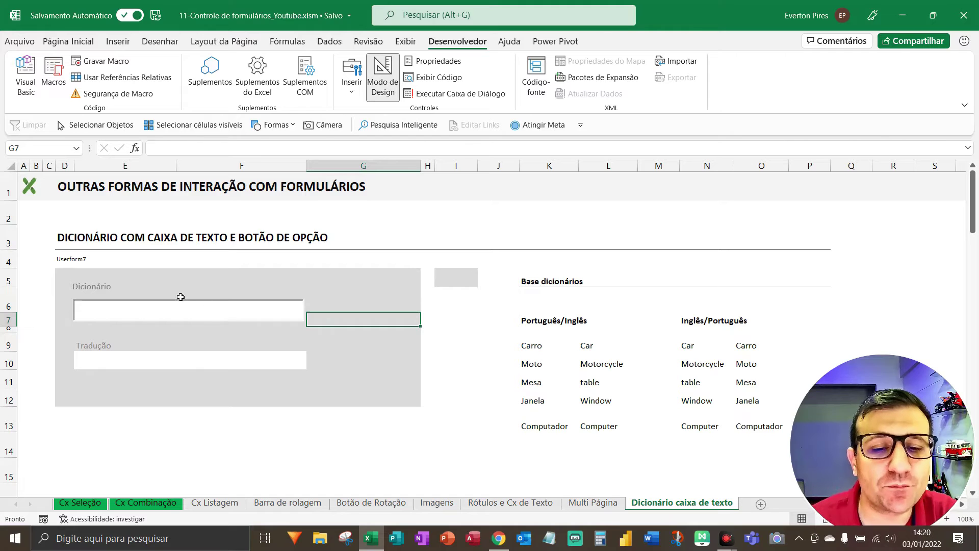
pyautogui.click(201, 320)
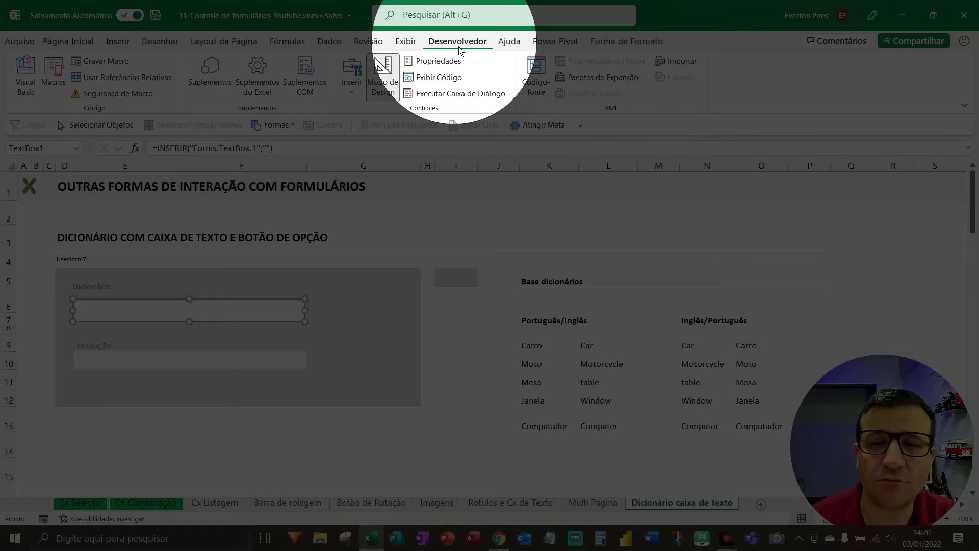
# Reposition the new text box directly under the Dicionário label
pyautogui.click(433, 65)
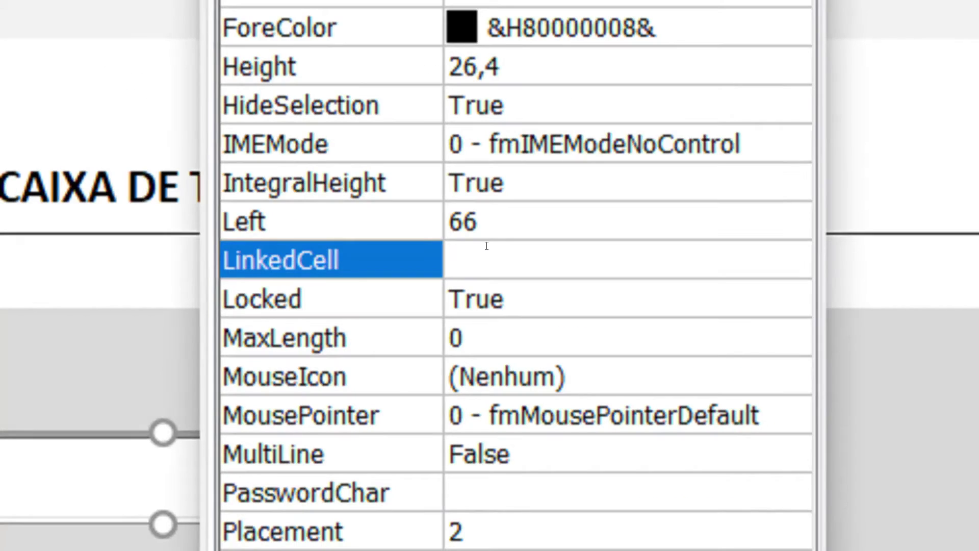
pyautogui.click(486, 247)
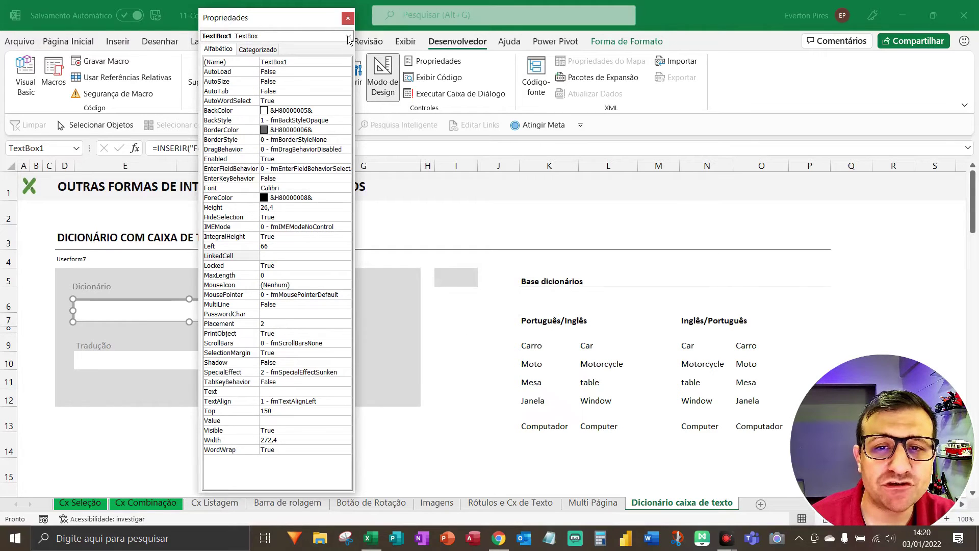
pyautogui.click(350, 17)
pyautogui.moveTo(131, 306)
pyautogui.mouseDown()
pyautogui.moveTo(129, 349)
pyautogui.moveTo(127, 299)
pyautogui.mouseUp()
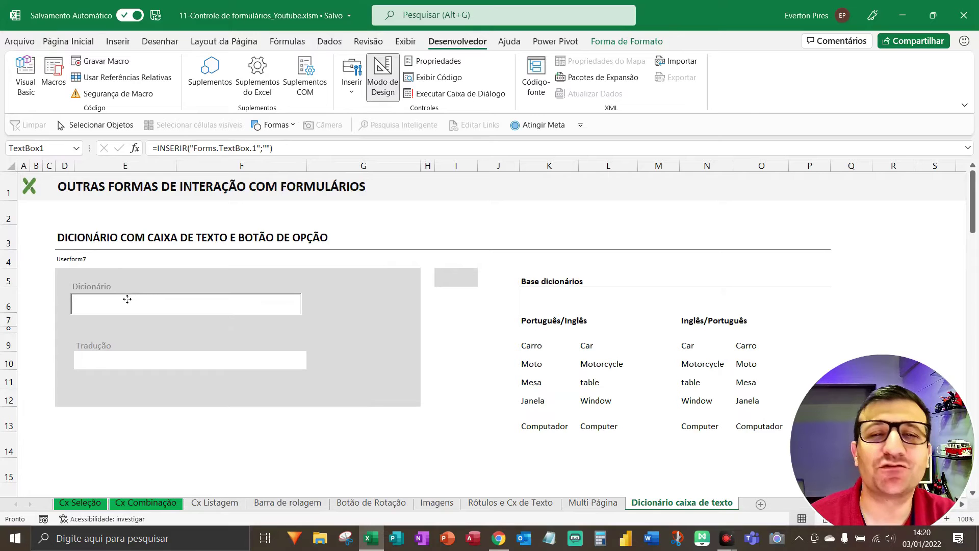
pyautogui.moveTo(127, 299); pyautogui.dragTo(127, 331)
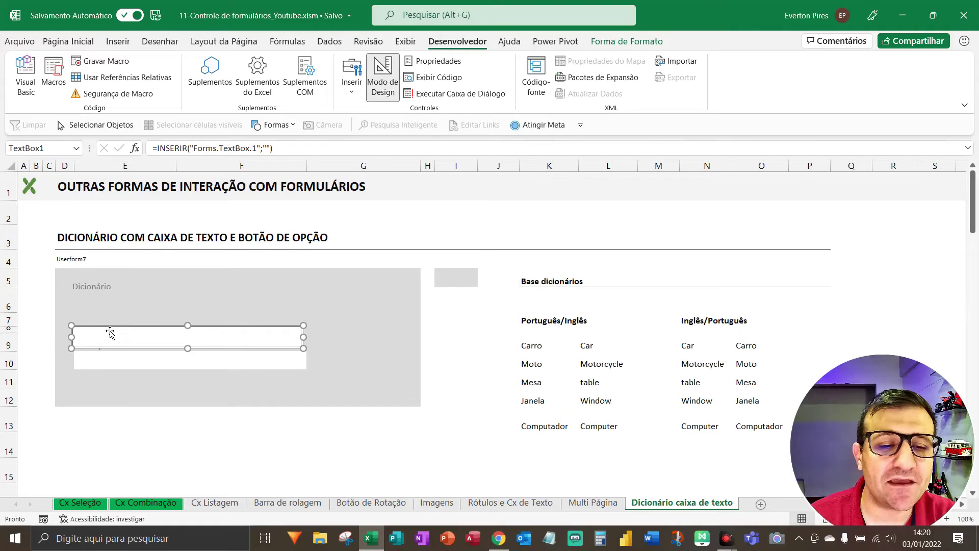
pyautogui.moveTo(110, 332); pyautogui.dragTo(111, 302)
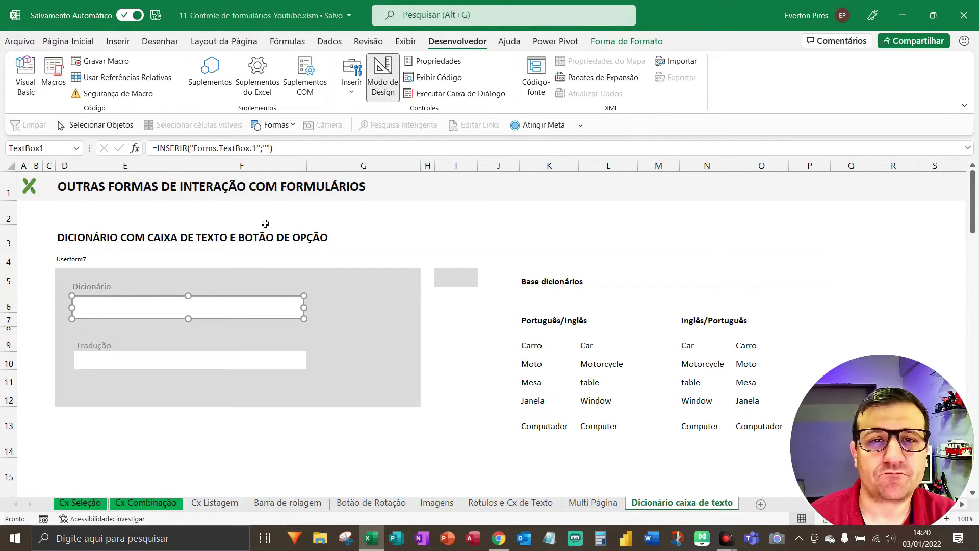
# Set the text box's LinkedCell to E6 and turn off design mode
pyautogui.click(428, 61)
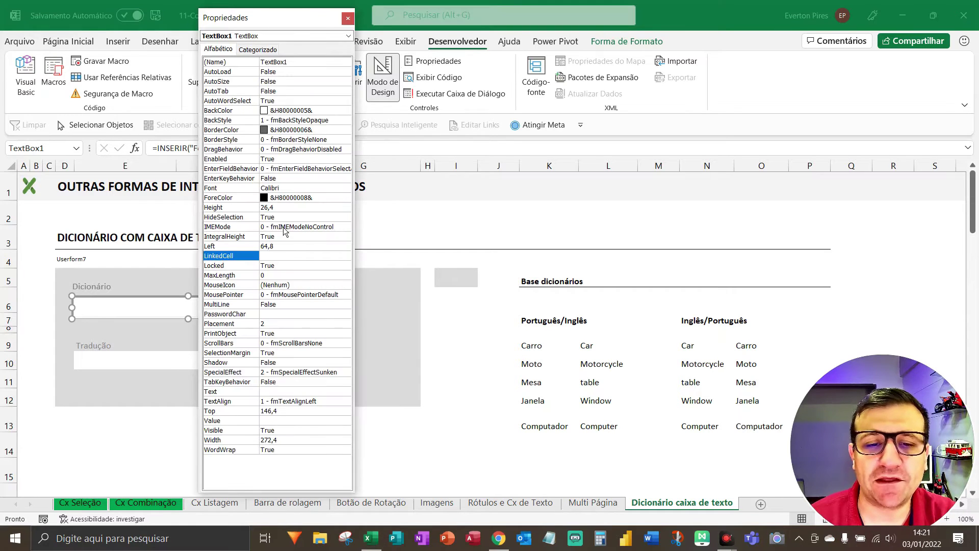
pyautogui.click(273, 258)
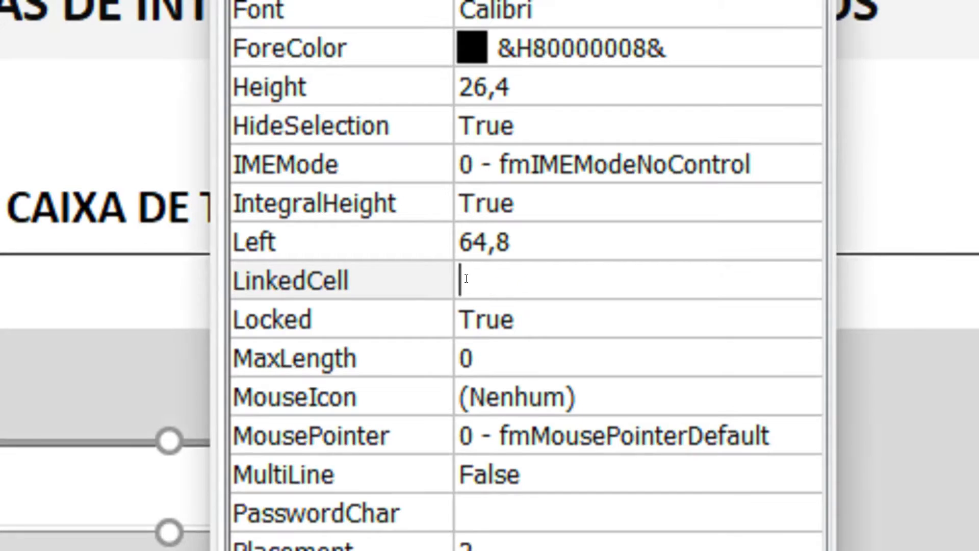
pyautogui.write('e6')
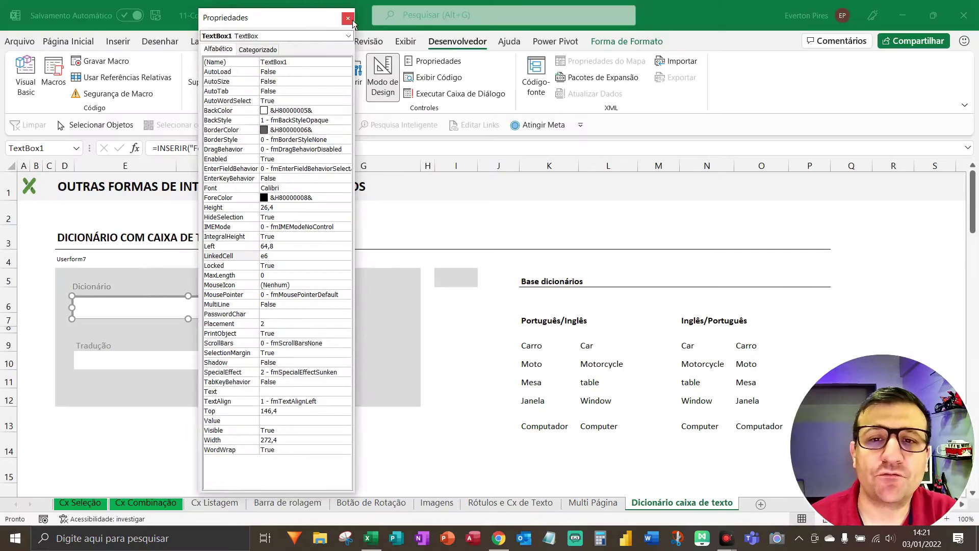
pyautogui.click(348, 18)
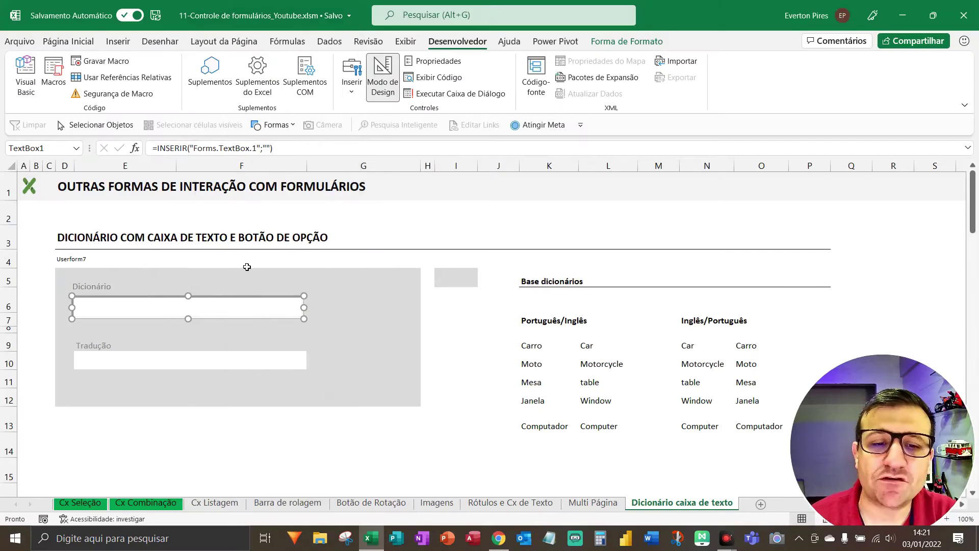
pyautogui.click(382, 77)
# Type a sample name into the Dicionário box and select cell G13
pyautogui.click(169, 313)
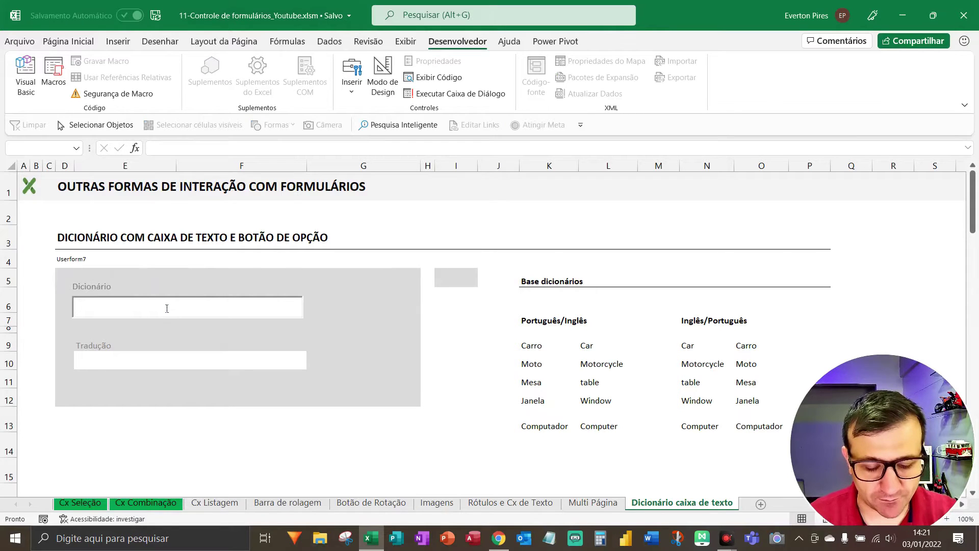
pyautogui.write('Everton')
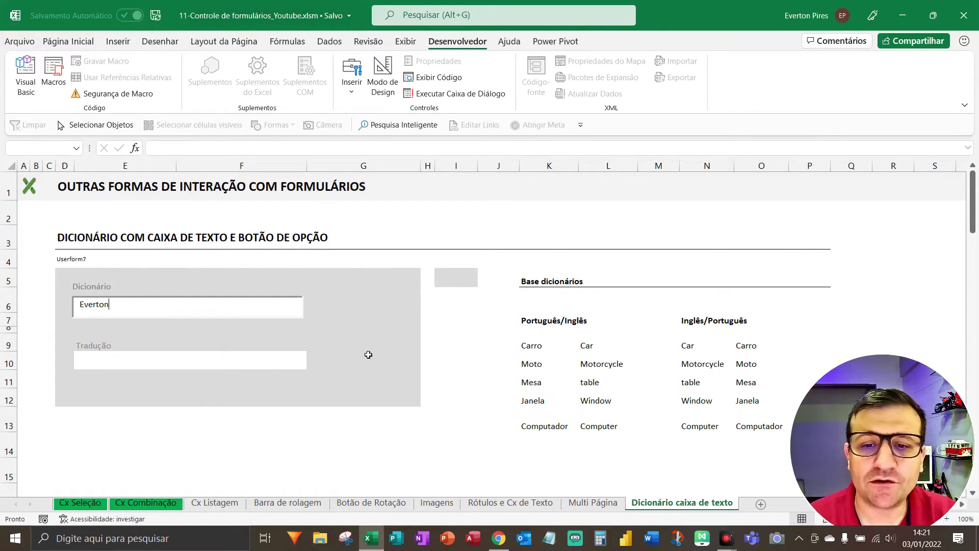
pyautogui.click(389, 426)
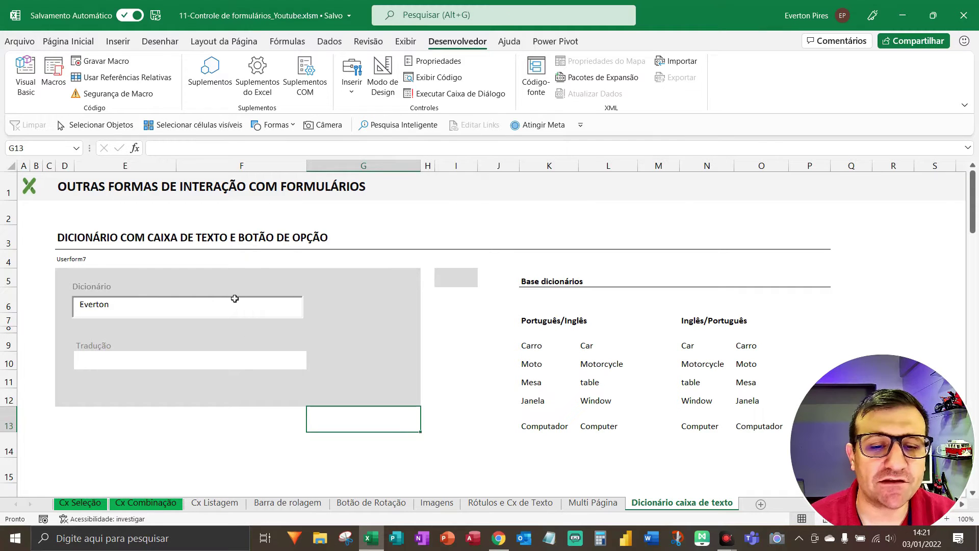
# Move the text box aside to reveal the name in E6, then back under the label
pyautogui.click(146, 310)
pyautogui.moveTo(146, 311)
pyautogui.mouseDown()
pyautogui.moveTo(193, 330)
pyautogui.moveTo(246, 312)
pyautogui.mouseUp()
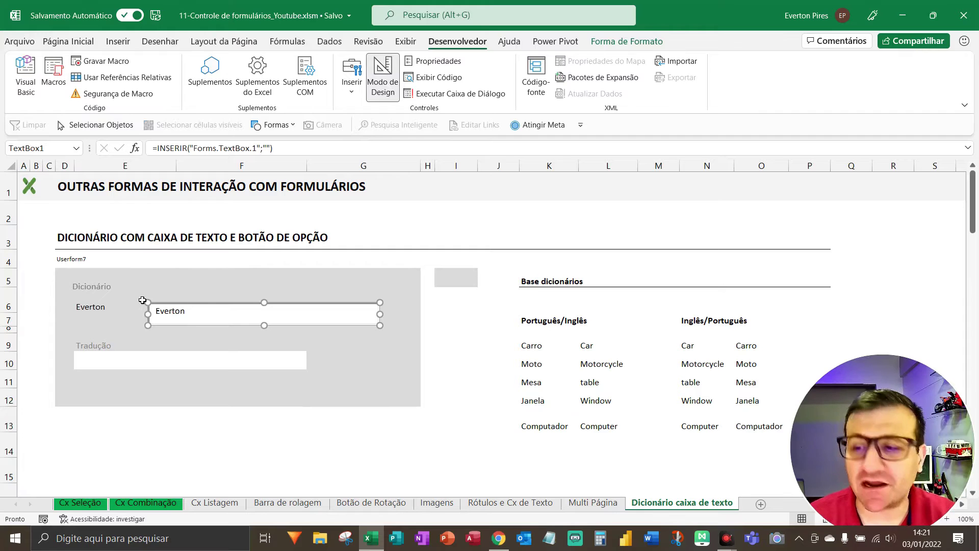
pyautogui.click(963, 269)
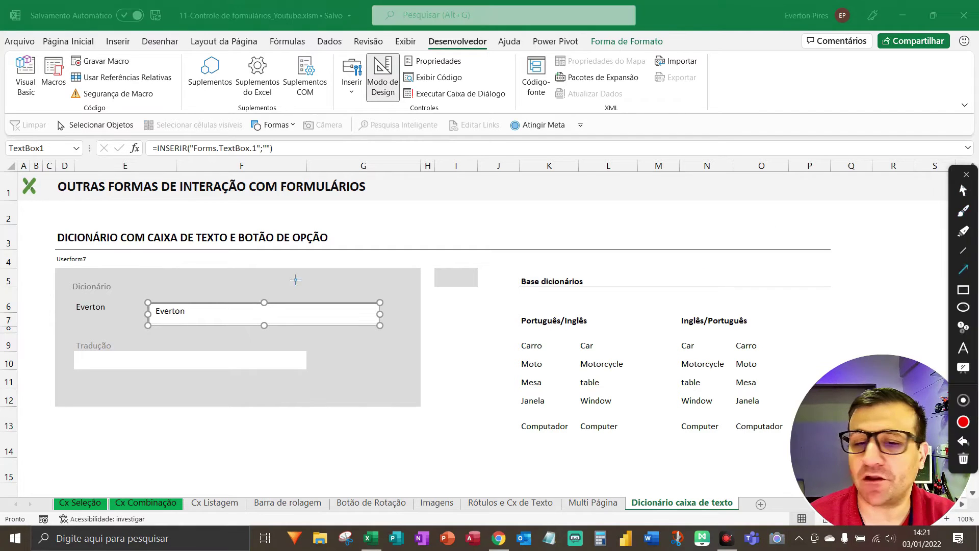
pyautogui.moveTo(170, 304); pyautogui.dragTo(100, 307)
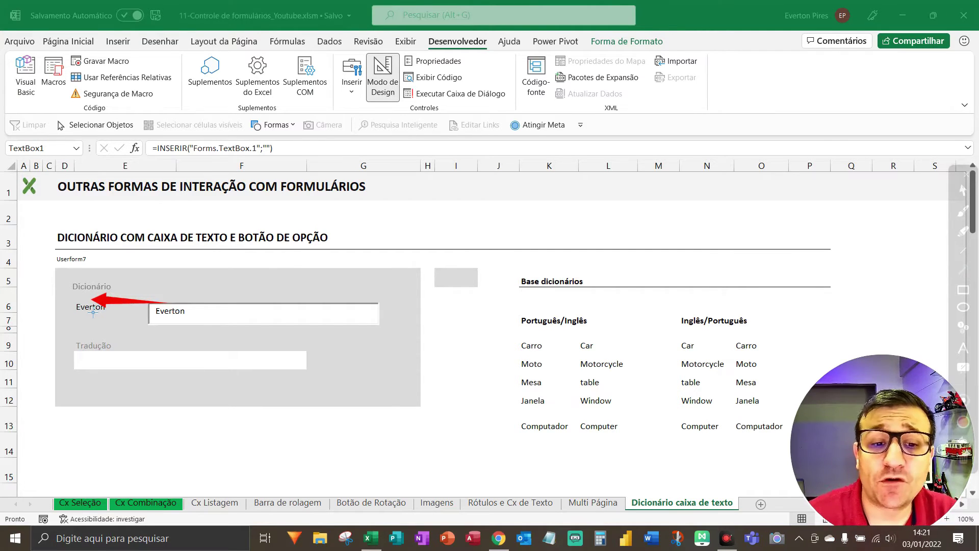
pyautogui.press('Escape')
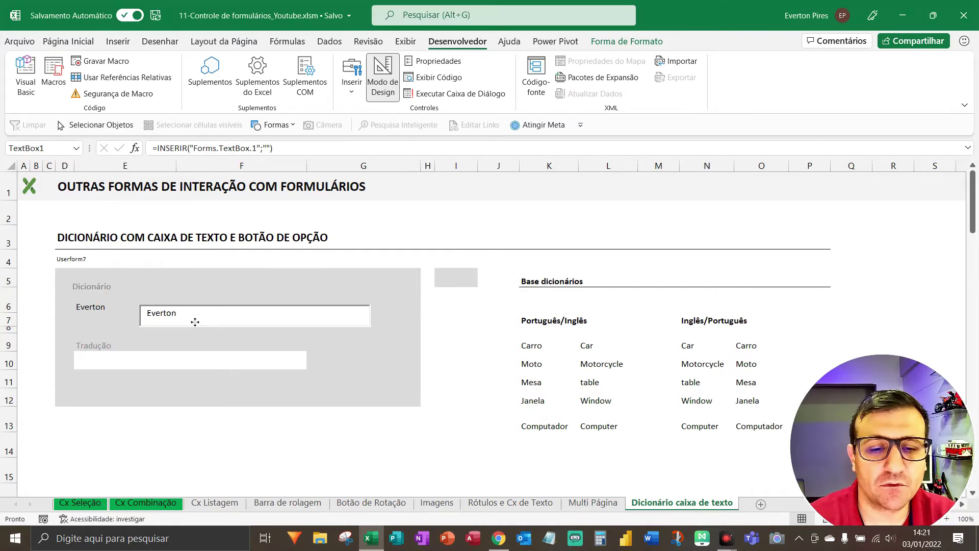
pyautogui.moveTo(192, 322); pyautogui.dragTo(135, 313)
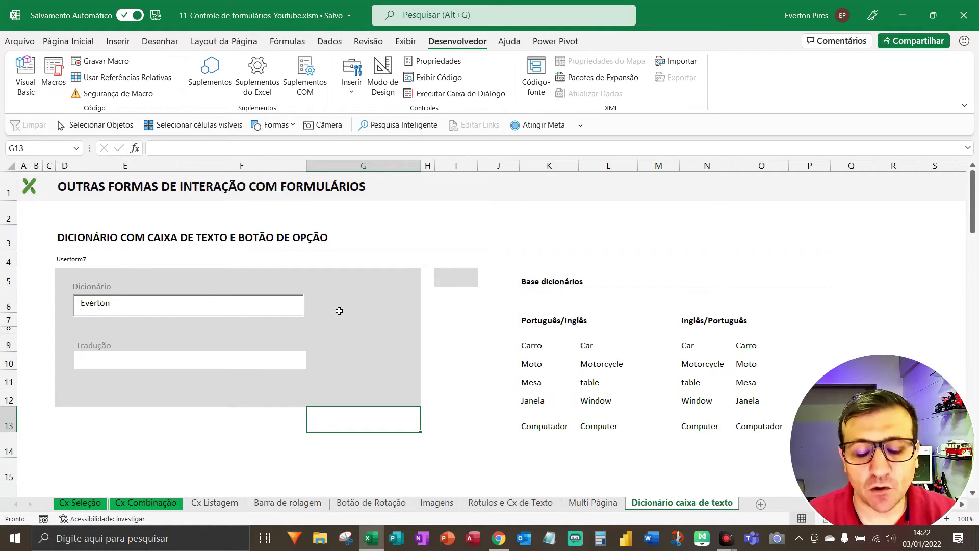
pyautogui.press('F5')
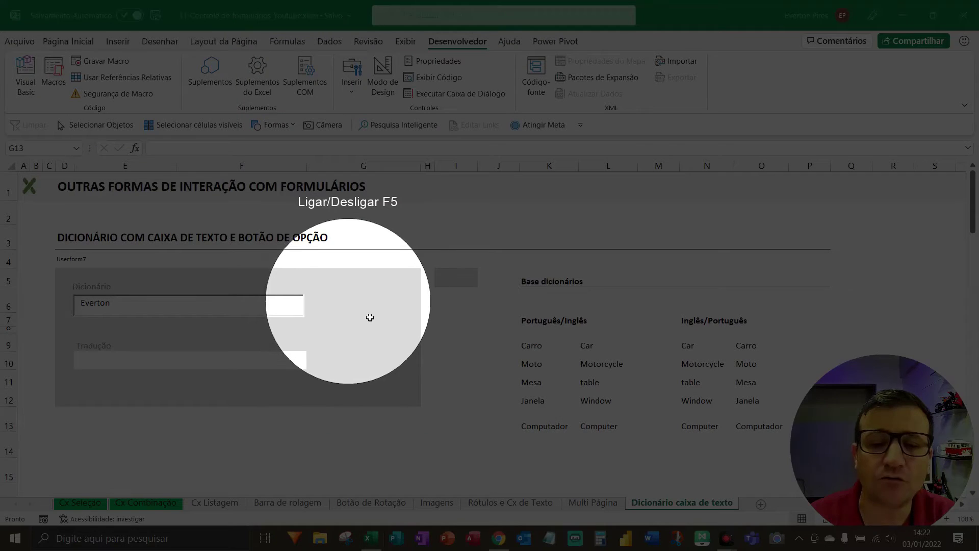
pyautogui.press('F5')
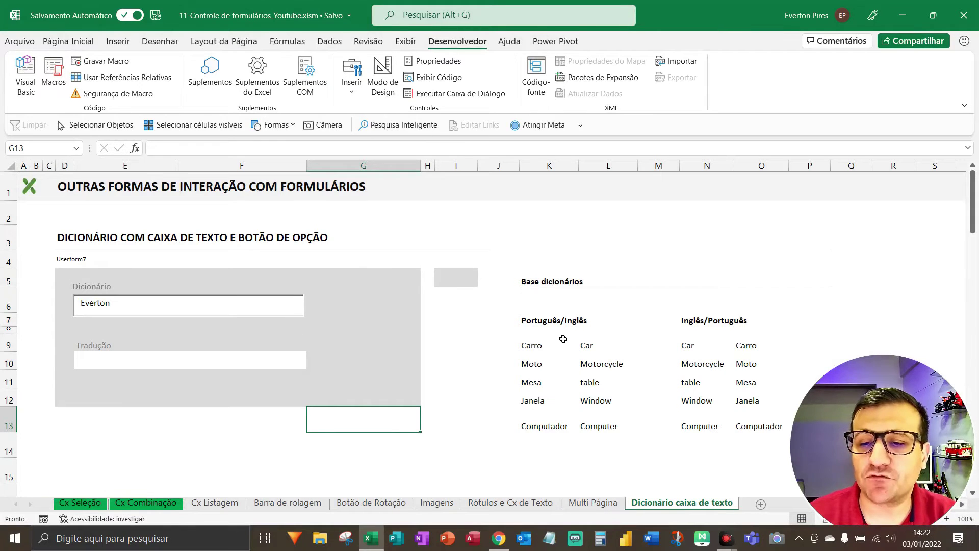
pyautogui.press('F5')
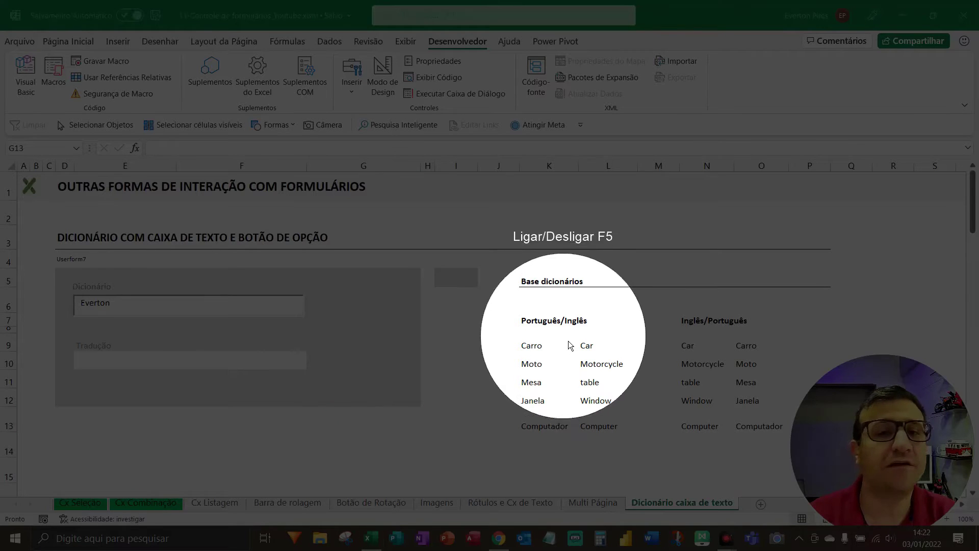
pyautogui.press('F5')
pyautogui.press('F5')
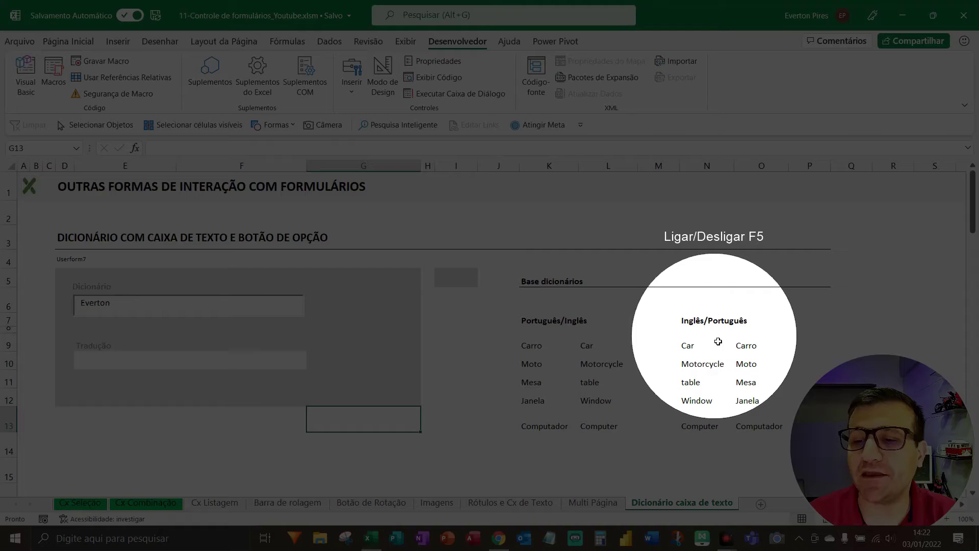
pyautogui.press('F5')
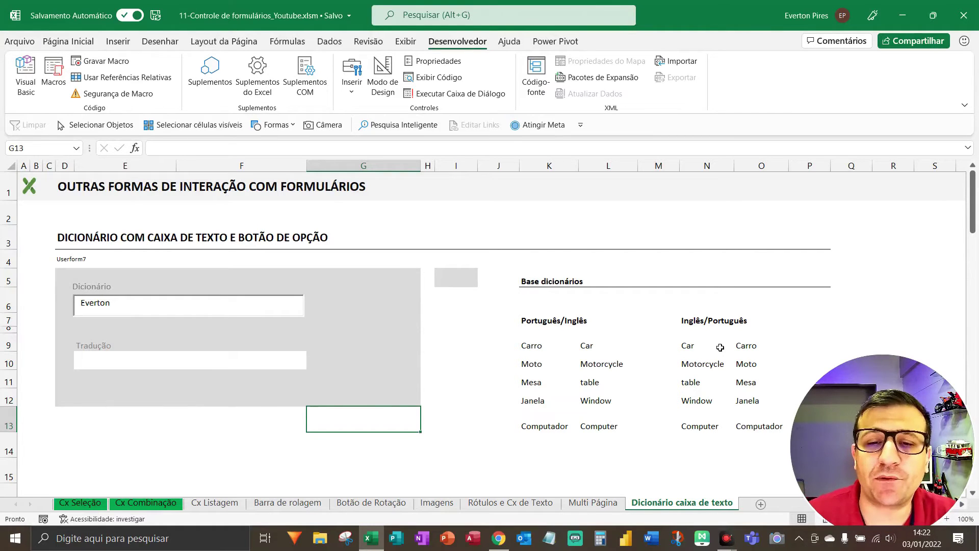
pyautogui.click(352, 87)
pyautogui.click(352, 86)
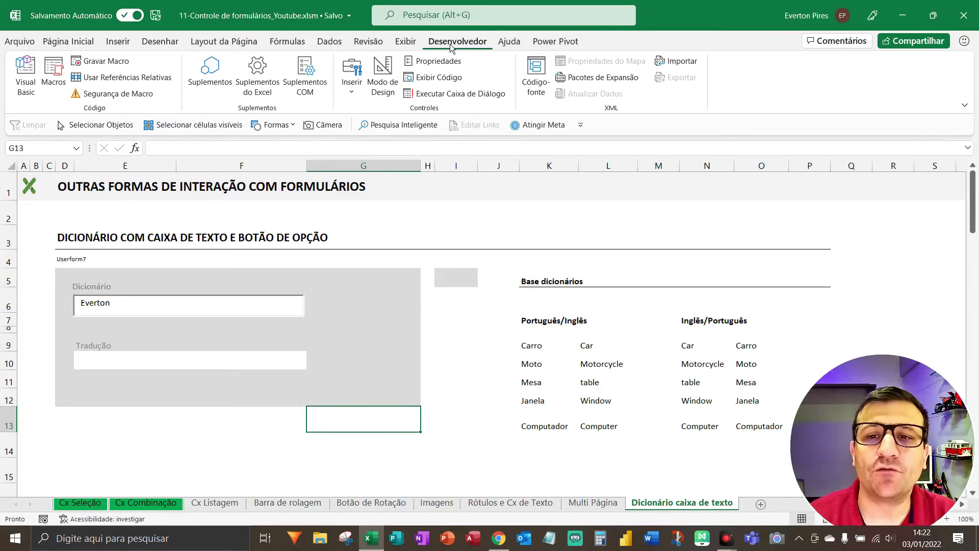
# Draw a trial option button beside the Dicionário box, then delete it
pyautogui.click(360, 97)
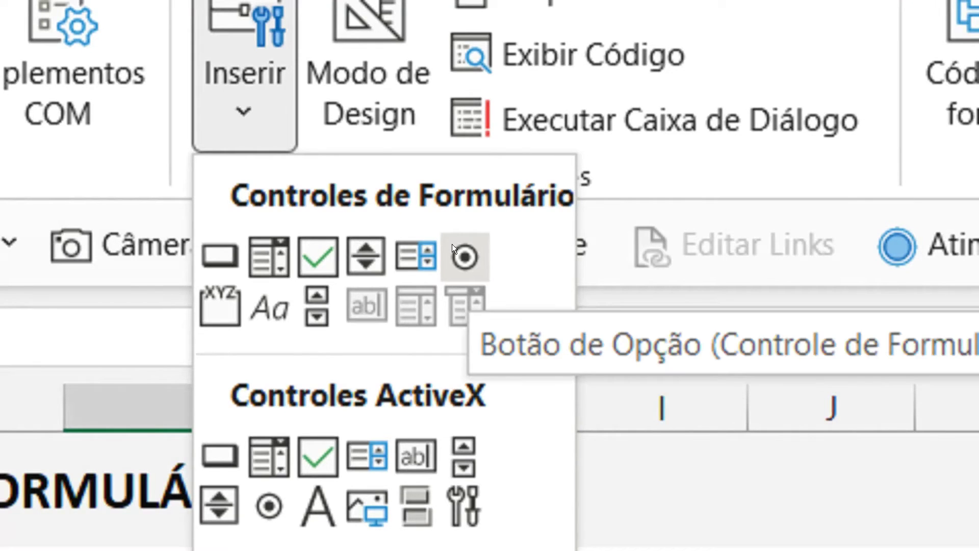
pyautogui.click(452, 244)
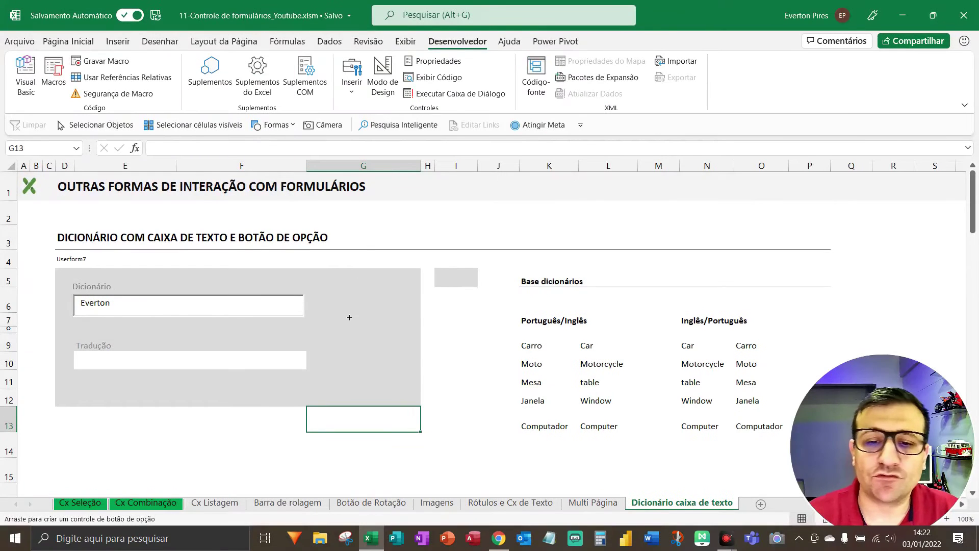
pyautogui.click(336, 308)
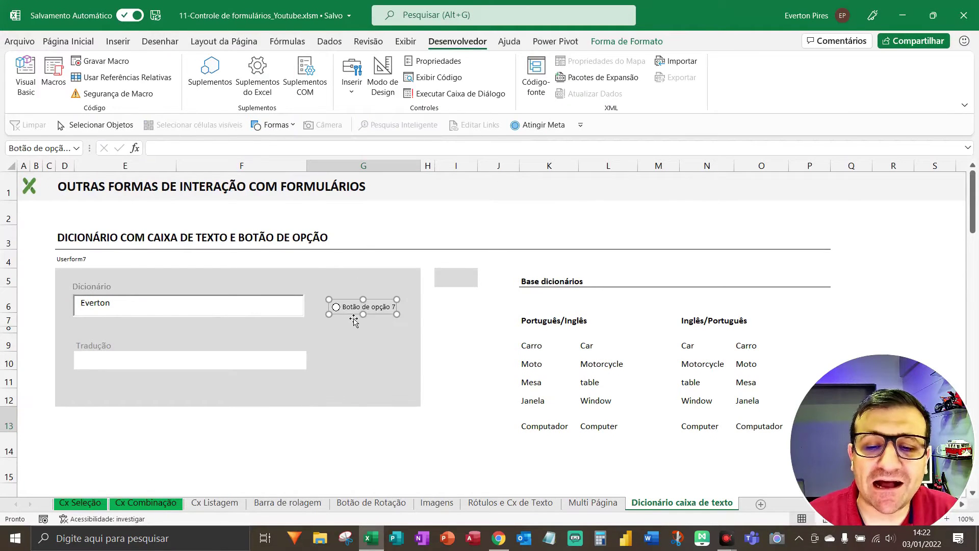
pyautogui.moveTo(353, 306); pyautogui.dragTo(351, 314)
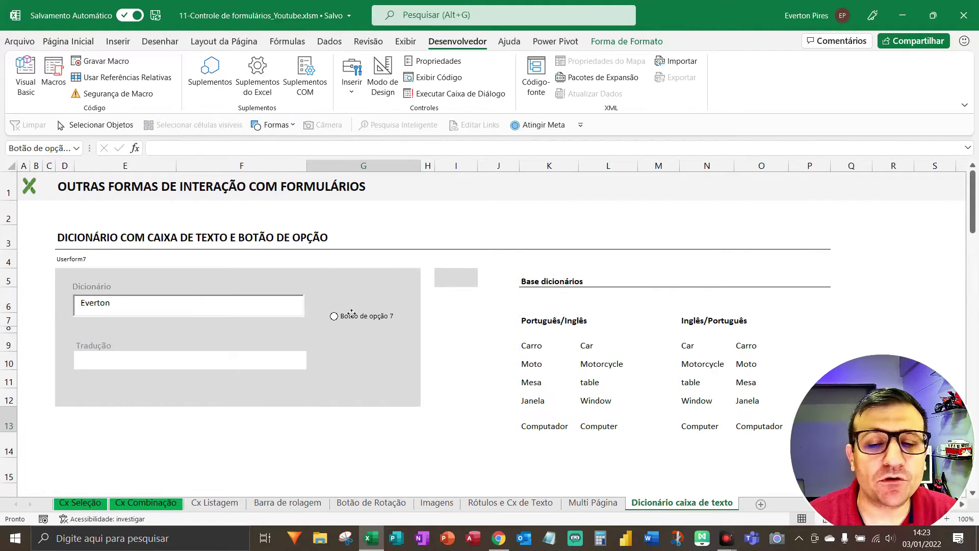
pyautogui.moveTo(352, 313); pyautogui.dragTo(353, 316)
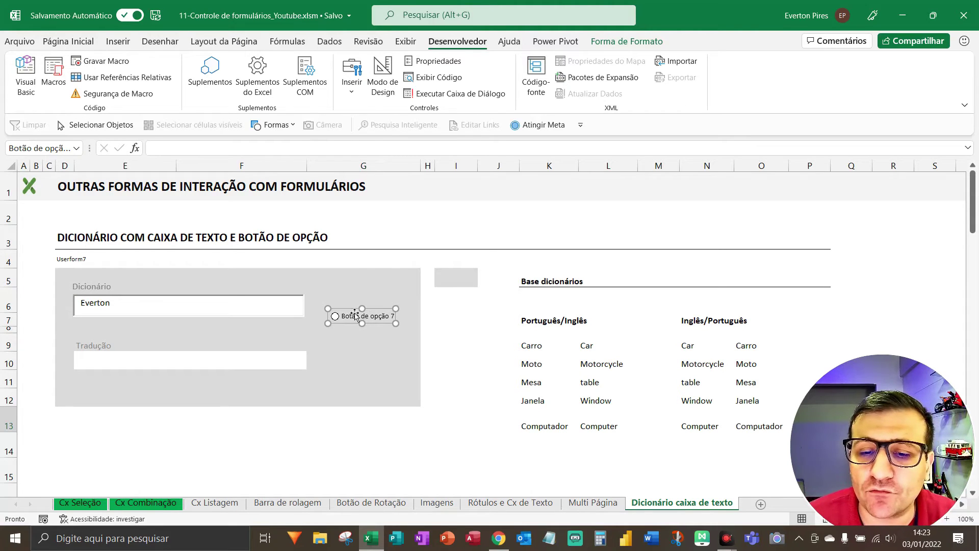
pyautogui.press('Delete')
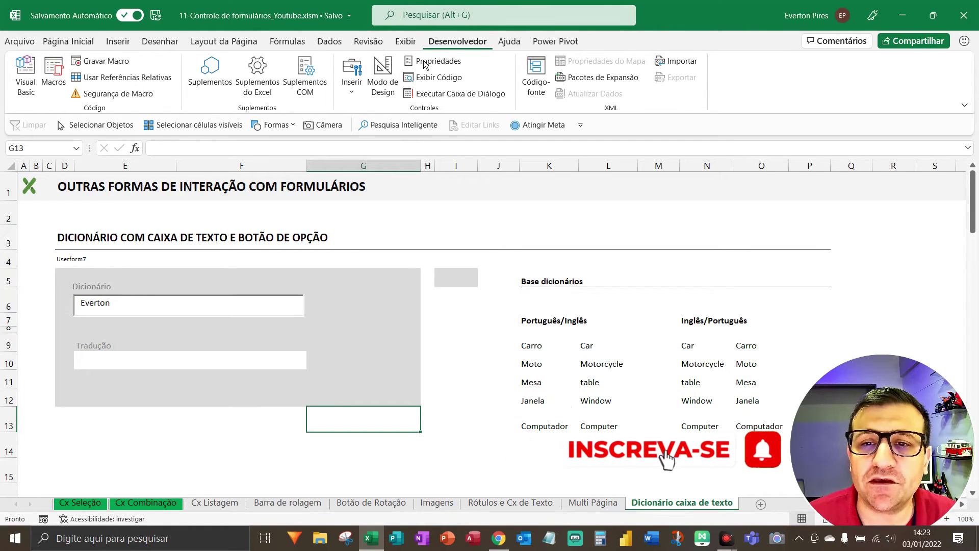
pyautogui.click(351, 77)
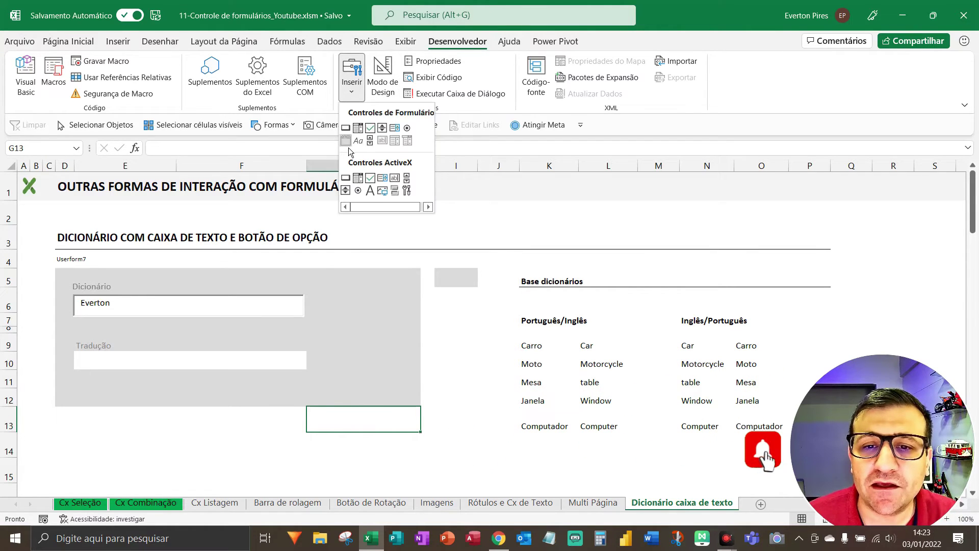
# Draw a group box on the form and caption it 'Seleção do idioma'
pyautogui.click(347, 144)
pyautogui.moveTo(394, 367); pyautogui.dragTo(415, 391)
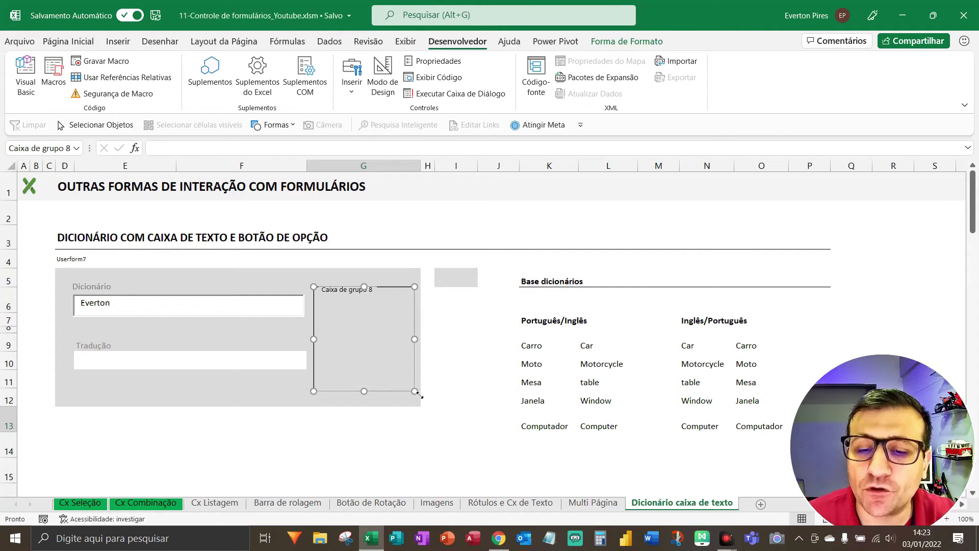
pyautogui.click(338, 292)
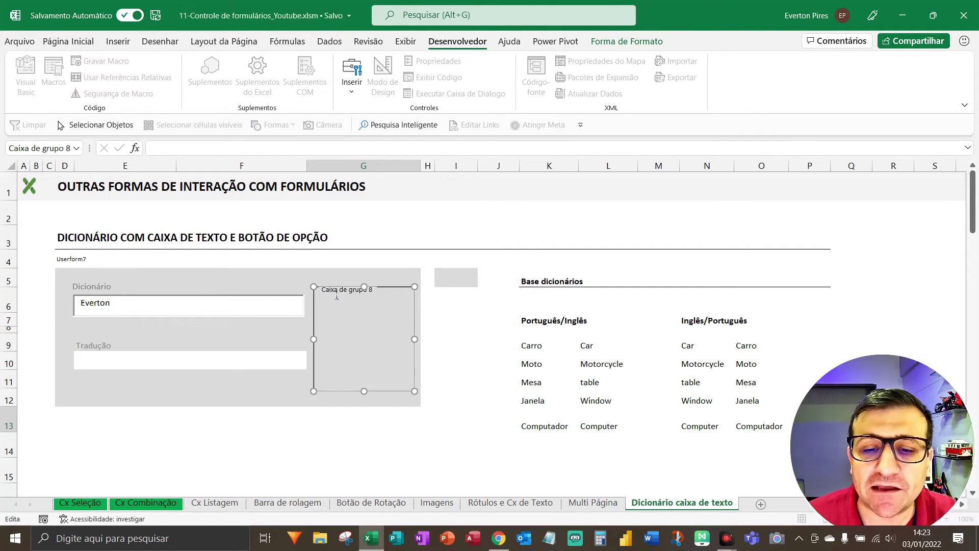
pyautogui.moveTo(328, 296); pyautogui.dragTo(379, 295)
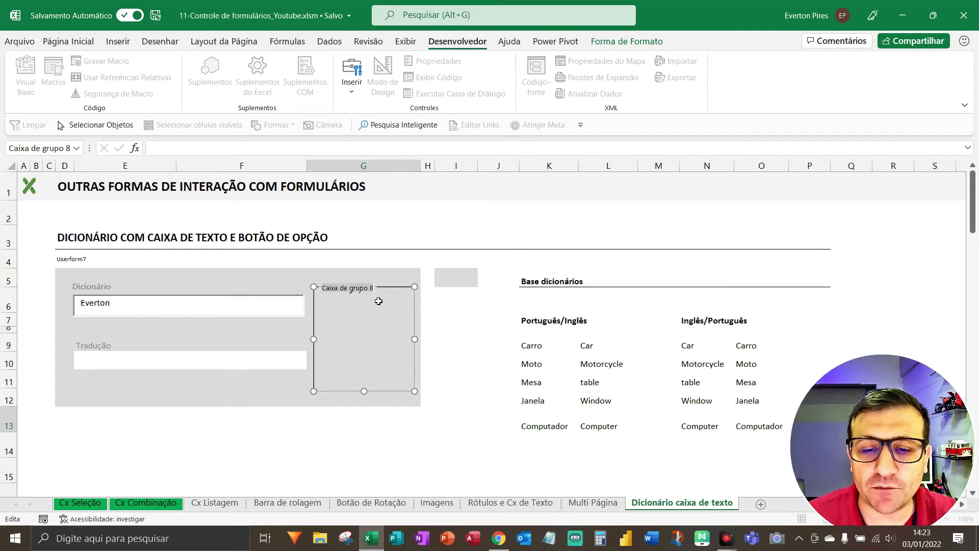
pyautogui.write('Seleção do idiom')
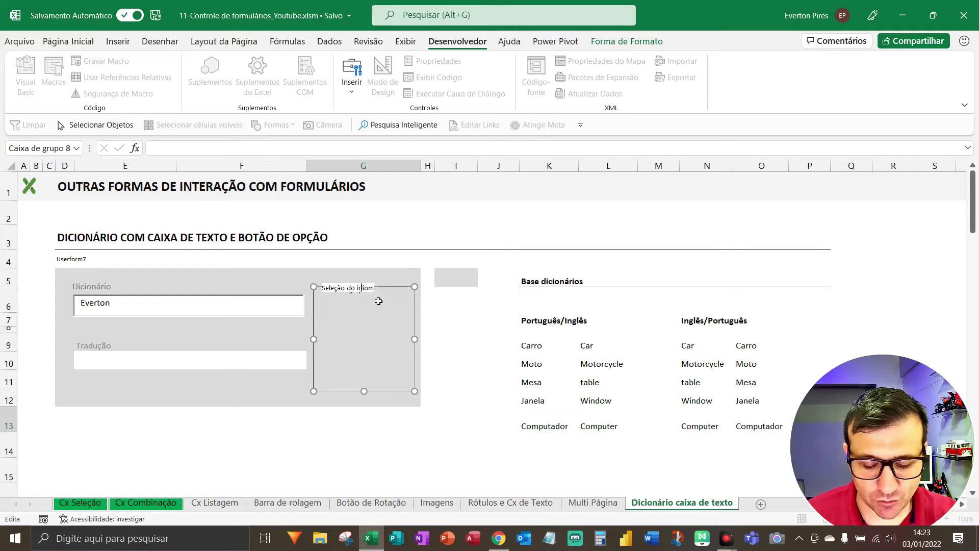
pyautogui.write('a')
pyautogui.press('Escape')
pyautogui.press('Escape')
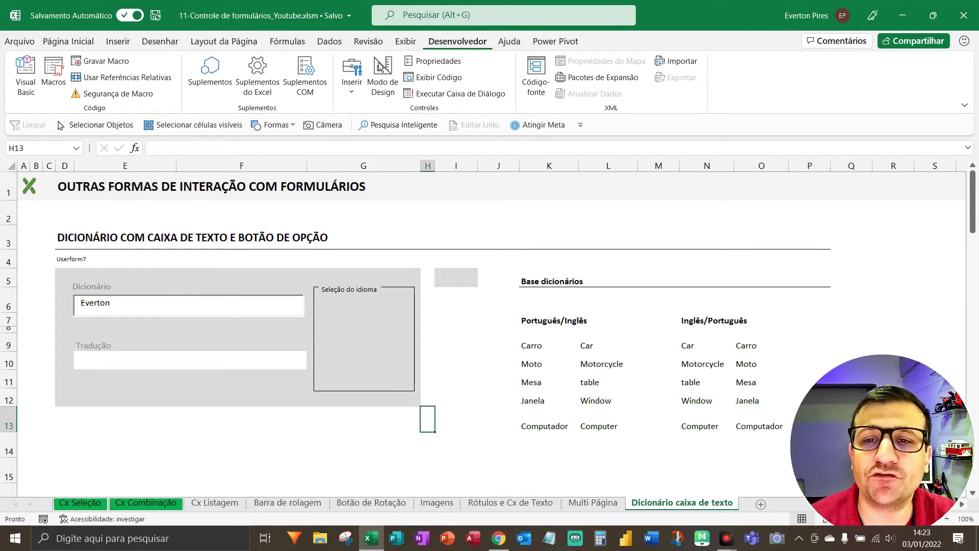
# Add a Português/Inglês option button inside the language frame
pyautogui.click(353, 91)
pyautogui.click(406, 127)
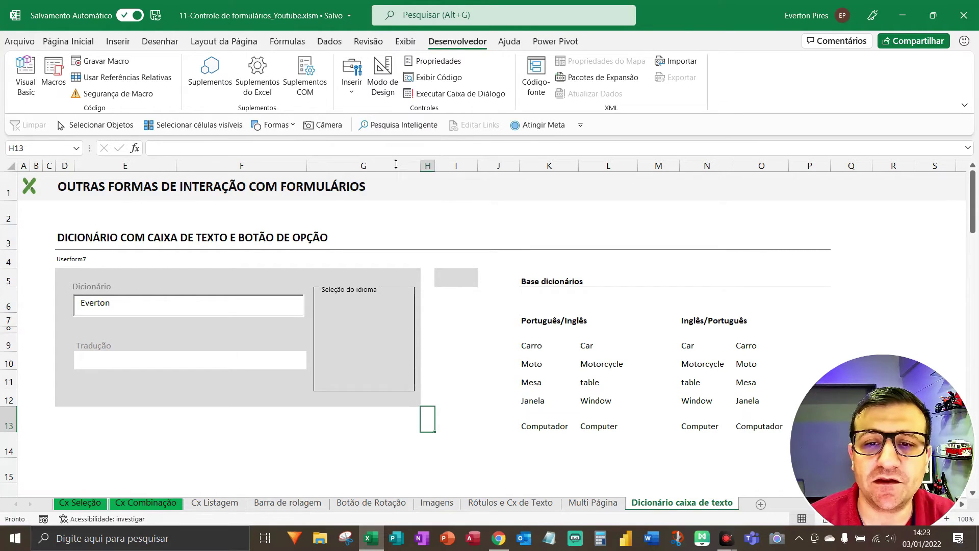
pyautogui.click(345, 324)
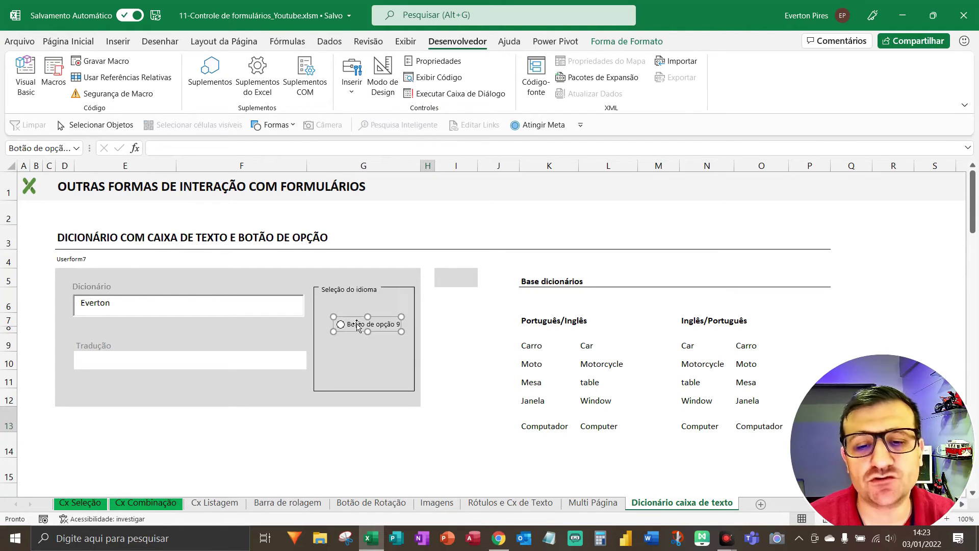
pyautogui.moveTo(347, 327)
pyautogui.mouseDown()
pyautogui.moveTo(341, 318)
pyautogui.moveTo(412, 321)
pyautogui.mouseUp()
pyautogui.click(341, 319)
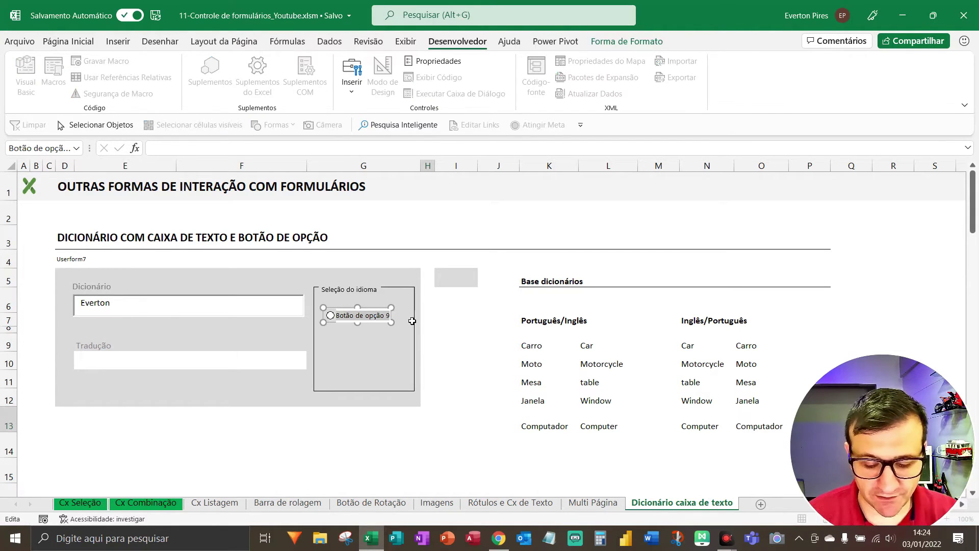
pyautogui.write('Português/Ing')
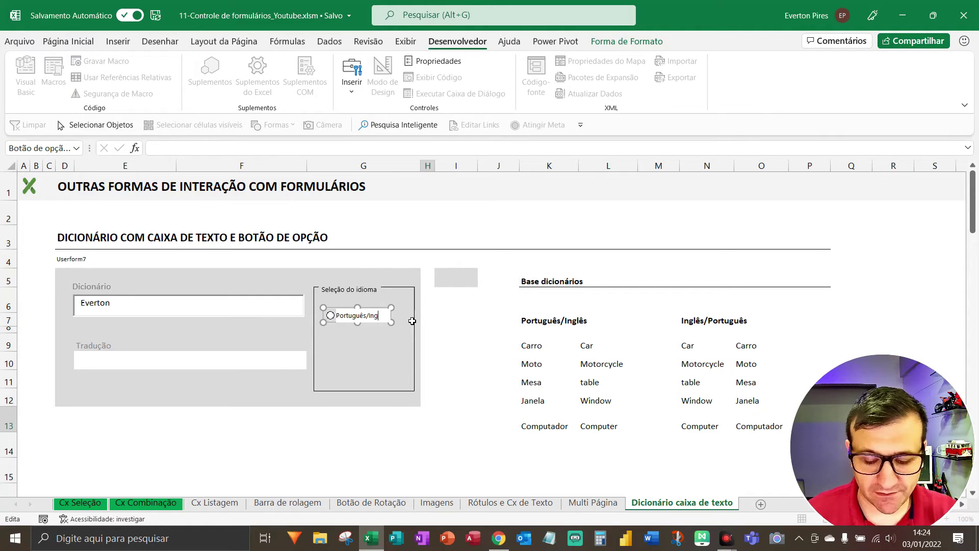
pyautogui.write('lês')
pyautogui.click(456, 397)
# Add an Inglês/Português option button below it and select both buttons
pyautogui.click(357, 93)
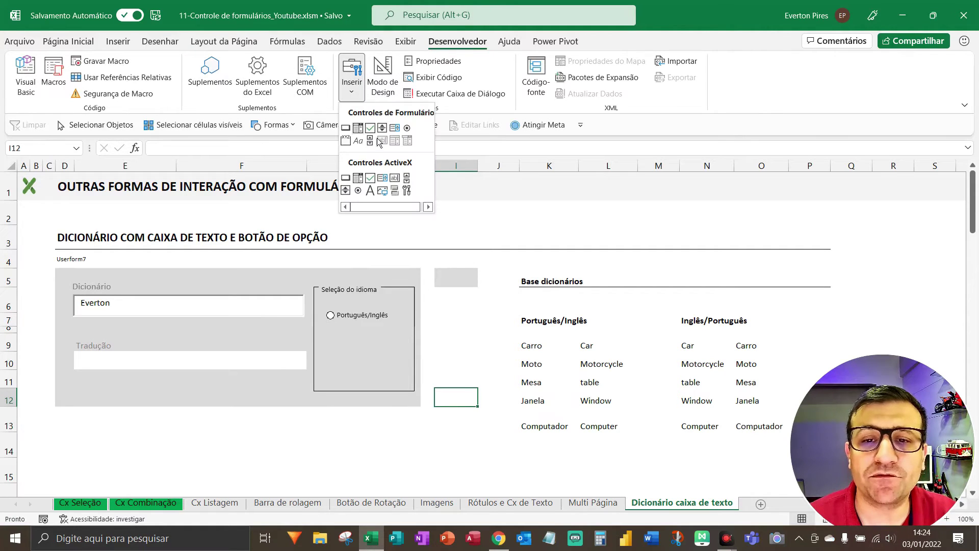
pyautogui.click(407, 127)
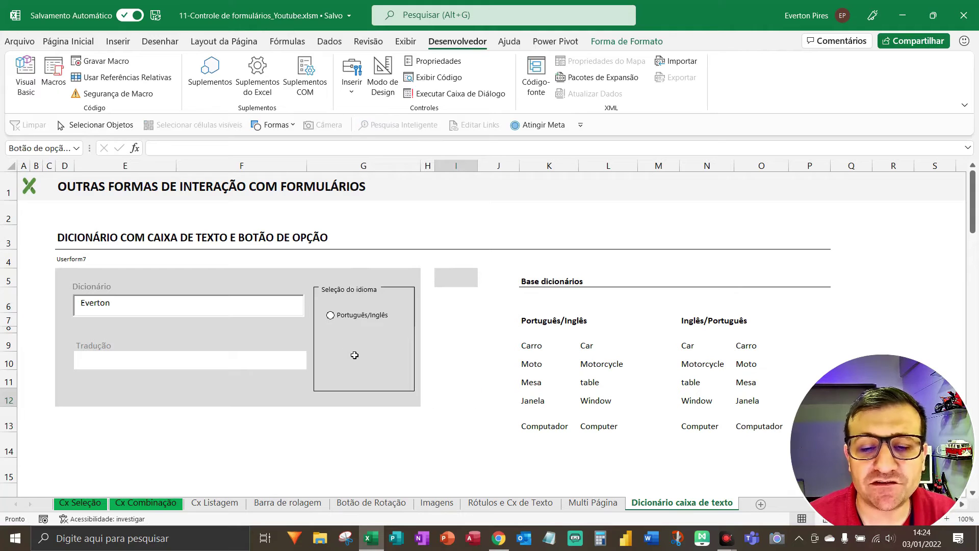
pyautogui.moveTo(345, 346); pyautogui.dragTo(412, 361)
pyautogui.write('Inglês/Port')
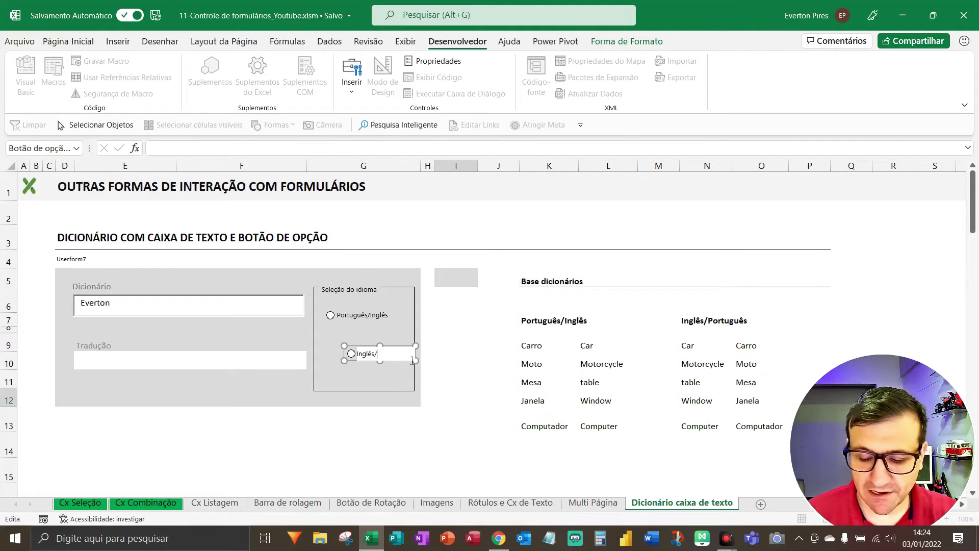
pyautogui.write('uguês')
pyautogui.press('Escape')
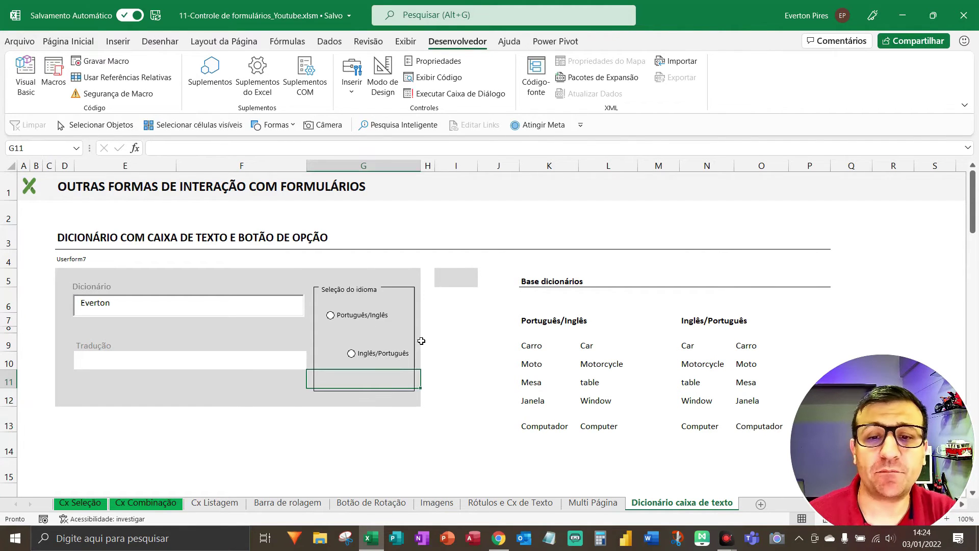
pyautogui.rightClick(374, 361)
pyautogui.click(372, 353)
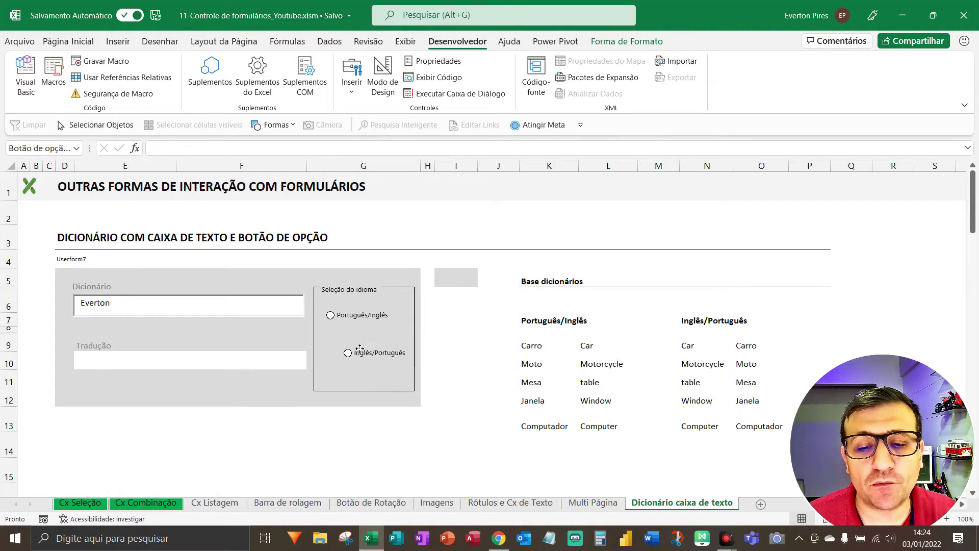
pyautogui.moveTo(363, 351); pyautogui.dragTo(352, 329)
pyautogui.keyDown('ctrl'); pyautogui.click(349, 320); pyautogui.keyUp('ctrl')
# Left-align the two language option buttons using Shape Format > Align Left, then deselect
pyautogui.rightClick(347, 324)
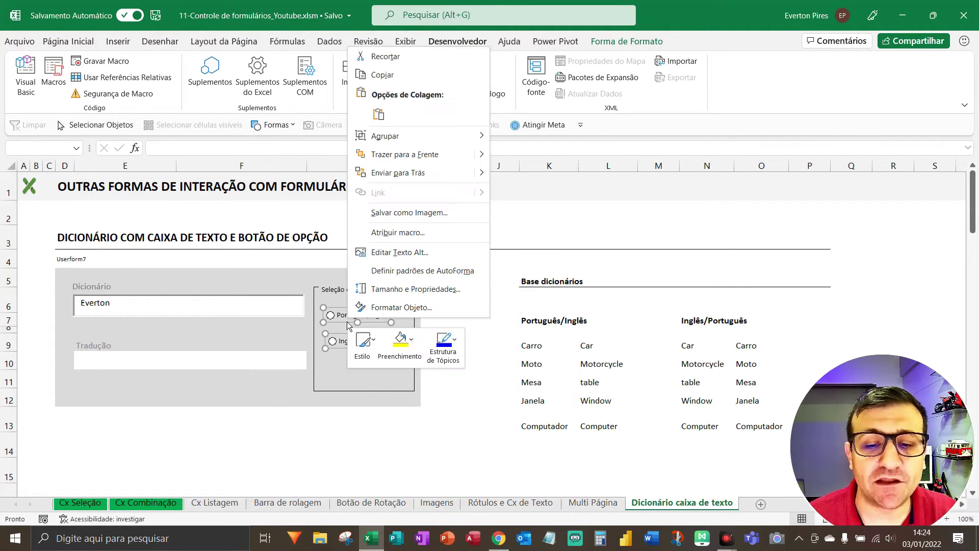
pyautogui.click(617, 49)
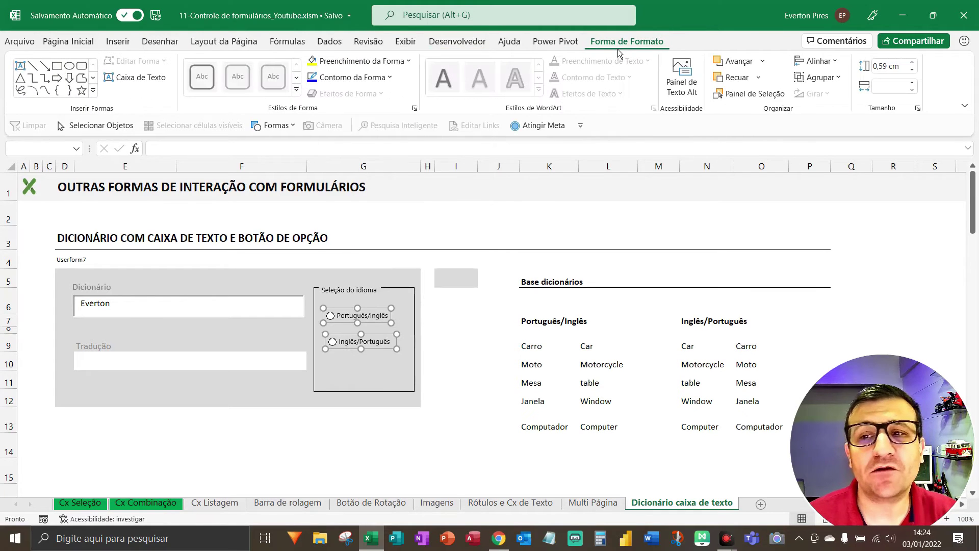
pyautogui.click(824, 63)
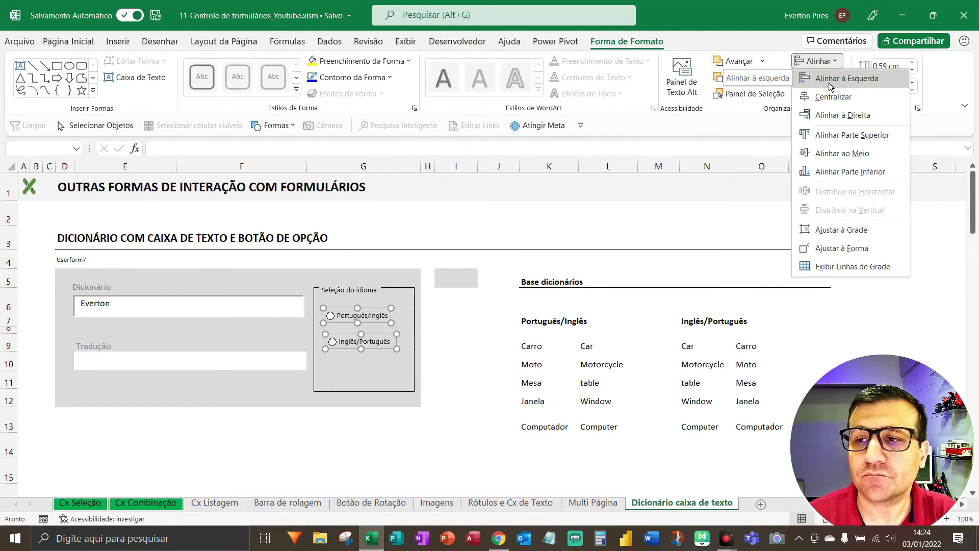
pyautogui.click(829, 82)
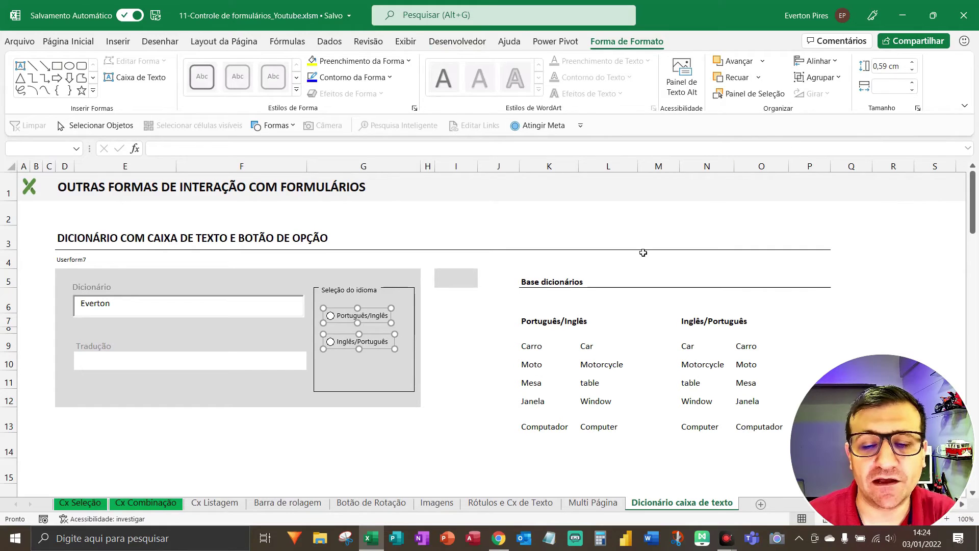
pyautogui.click(437, 365)
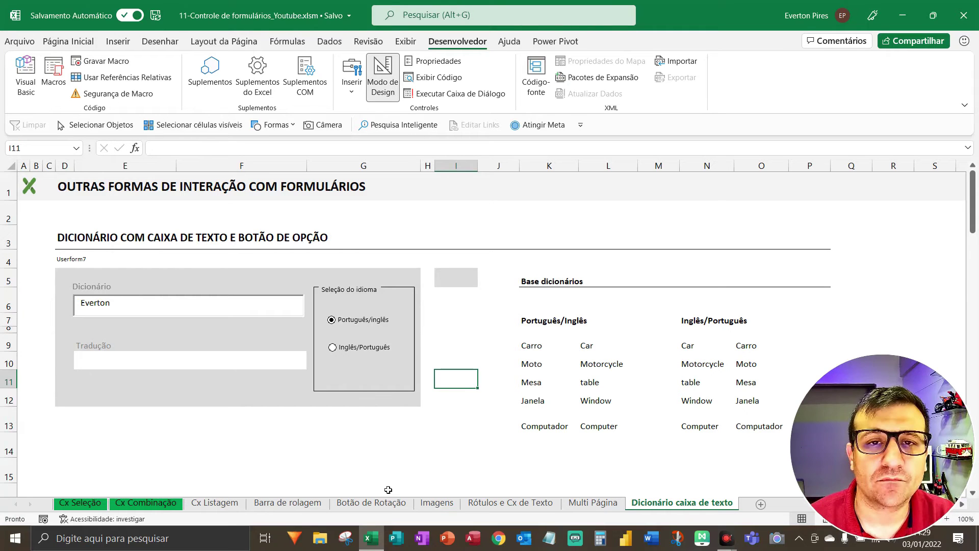
# Select the Português/Inglês option button on the dictionary form for editing
pyautogui.press('F5')
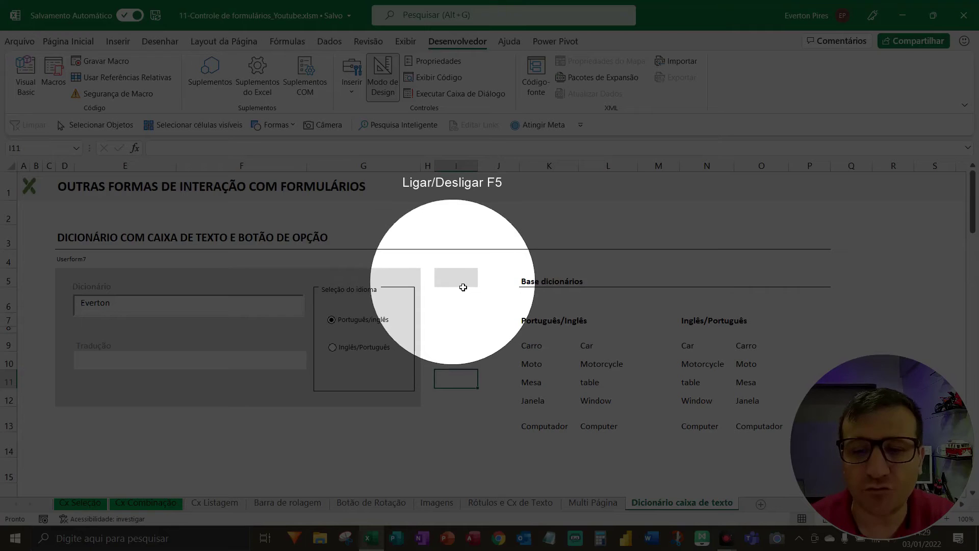
pyautogui.press('F5')
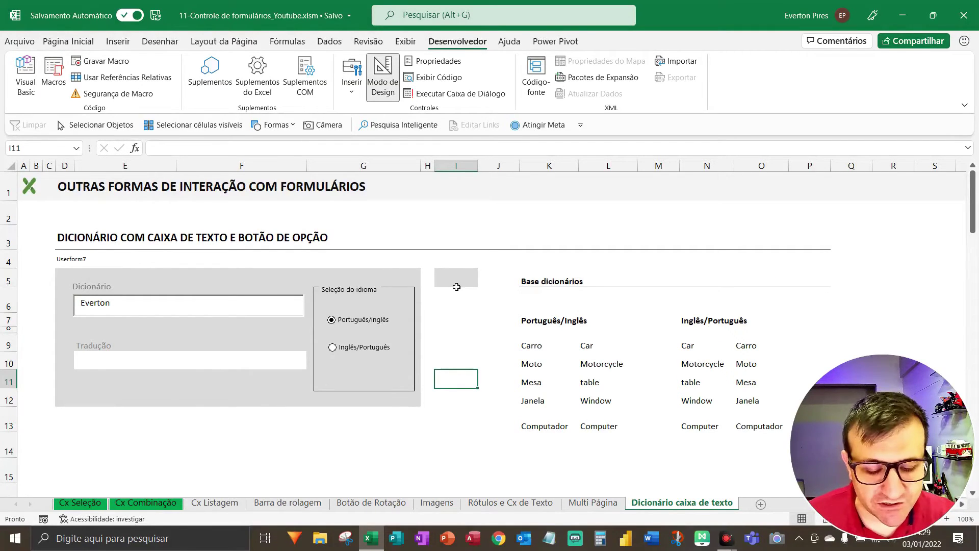
pyautogui.press('F9')
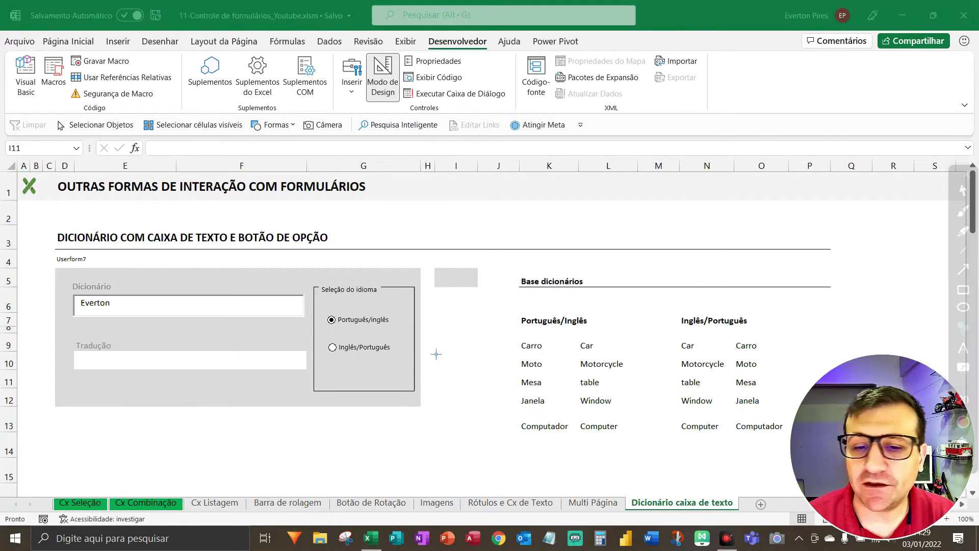
pyautogui.click(399, 329)
pyautogui.click(399, 357)
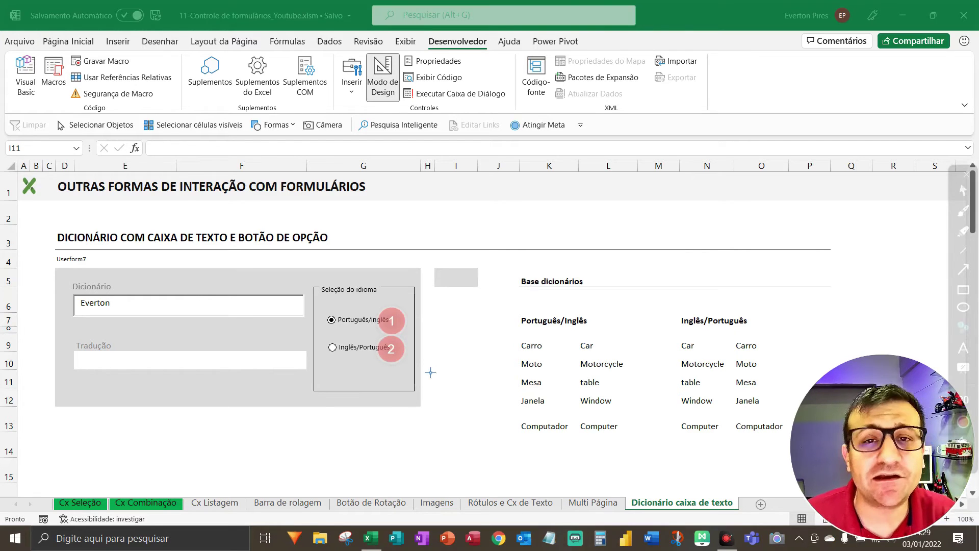
pyautogui.press('Escape')
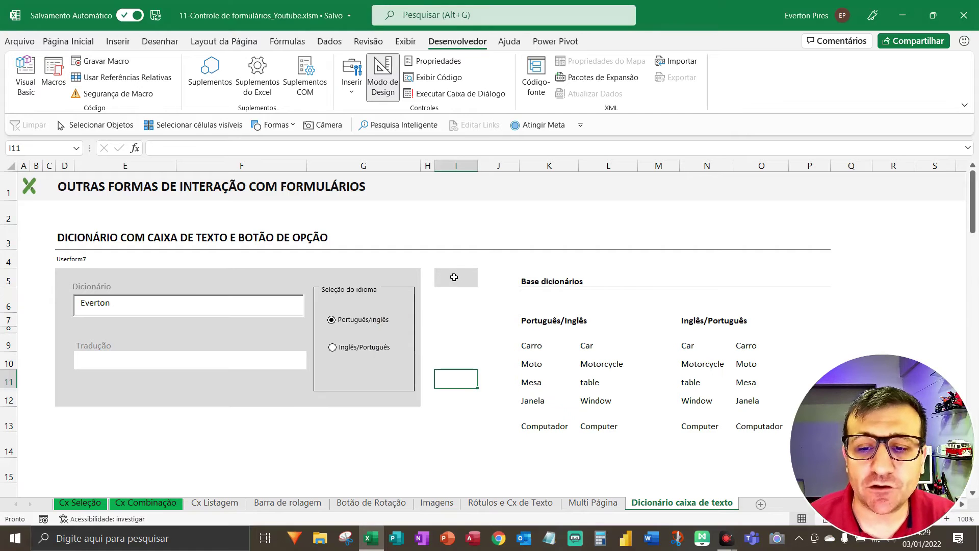
pyautogui.press('F5')
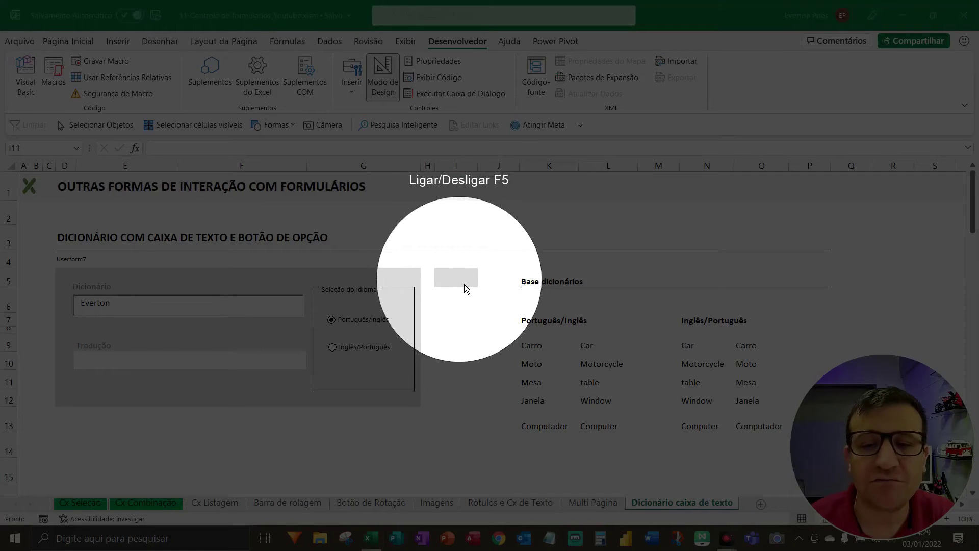
pyautogui.press('F5')
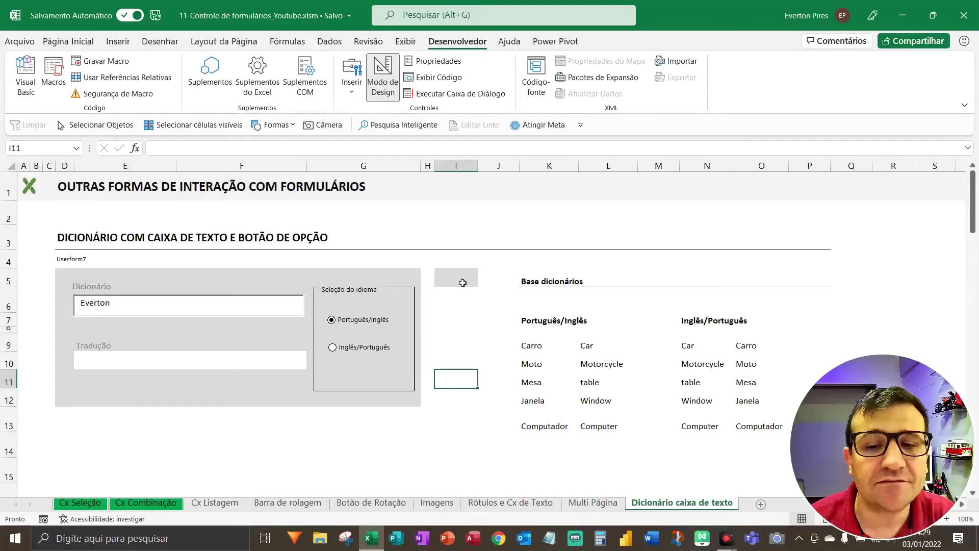
pyautogui.click(374, 324)
# In Format Control, set the Português/Inglês button's cell link to I5, which shows 1
pyautogui.rightClick(374, 325)
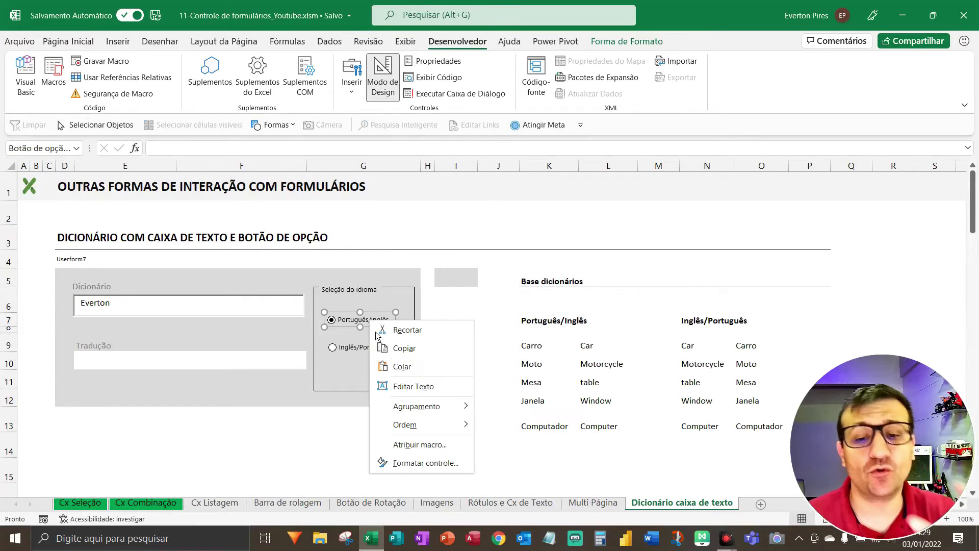
pyautogui.click(408, 461)
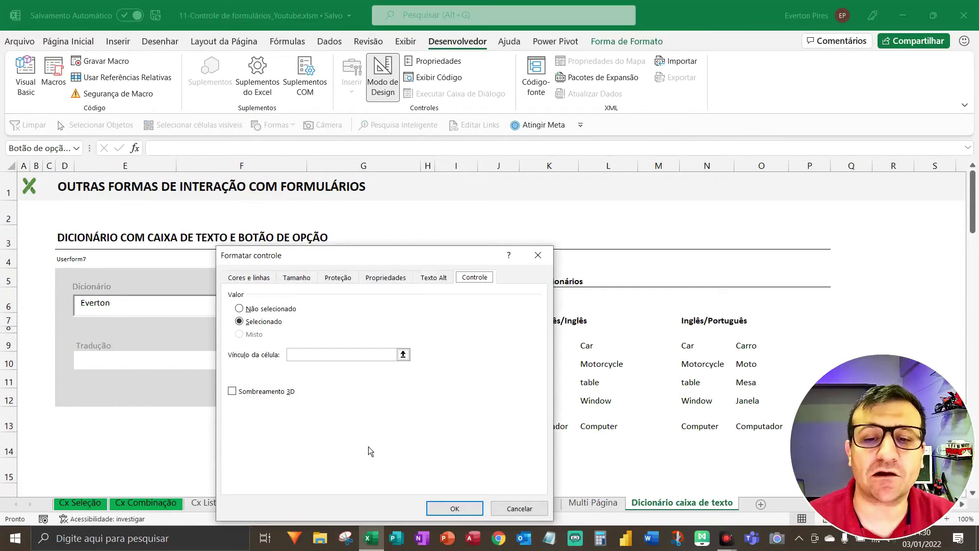
pyautogui.click(301, 355)
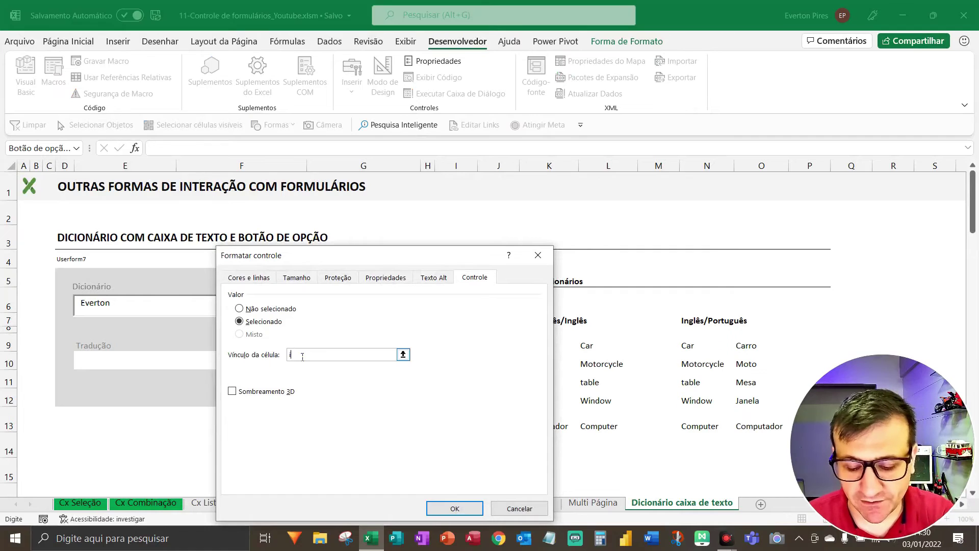
pyautogui.write('5')
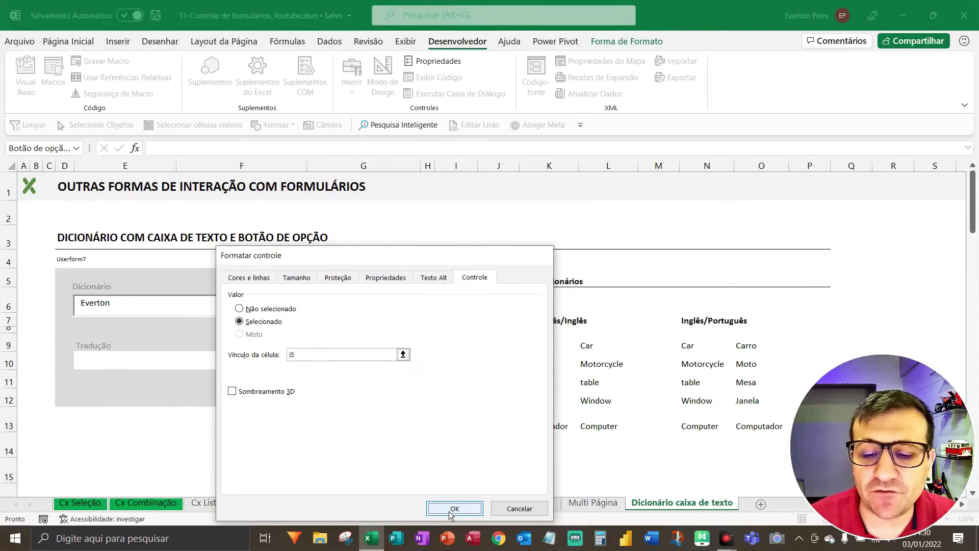
pyautogui.click(455, 509)
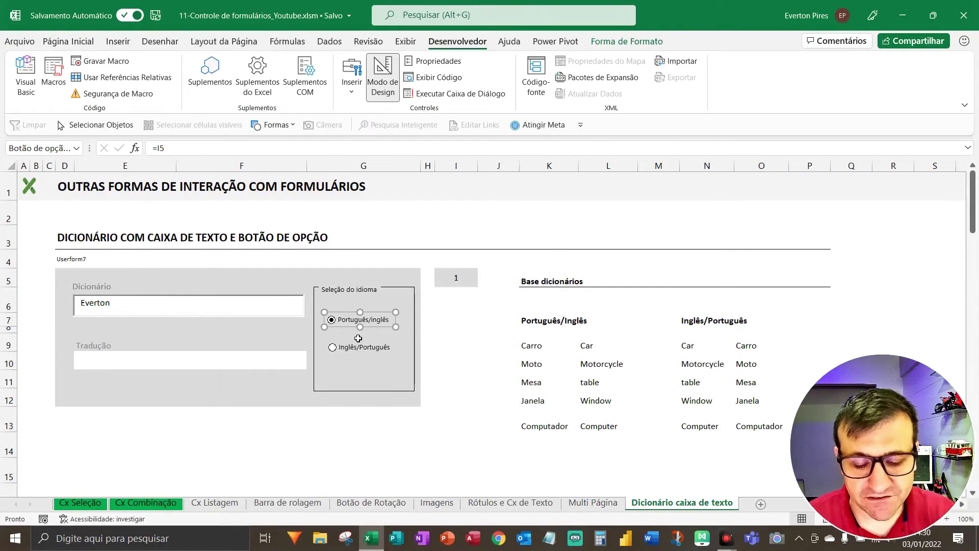
# Choose Inglês/Português (I5 becomes 2), then Português/Inglês again (I5 back to 1)
pyautogui.press('Escape')
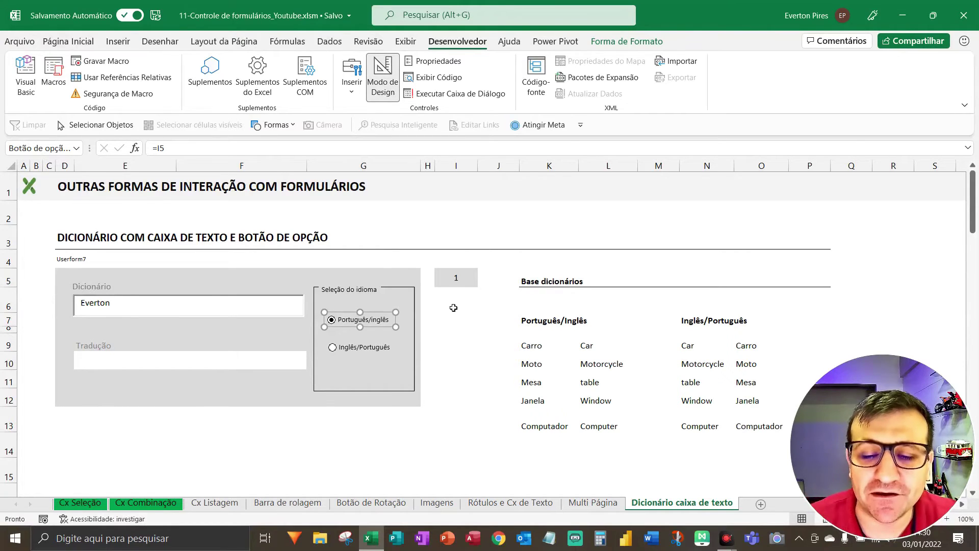
pyautogui.click(342, 356)
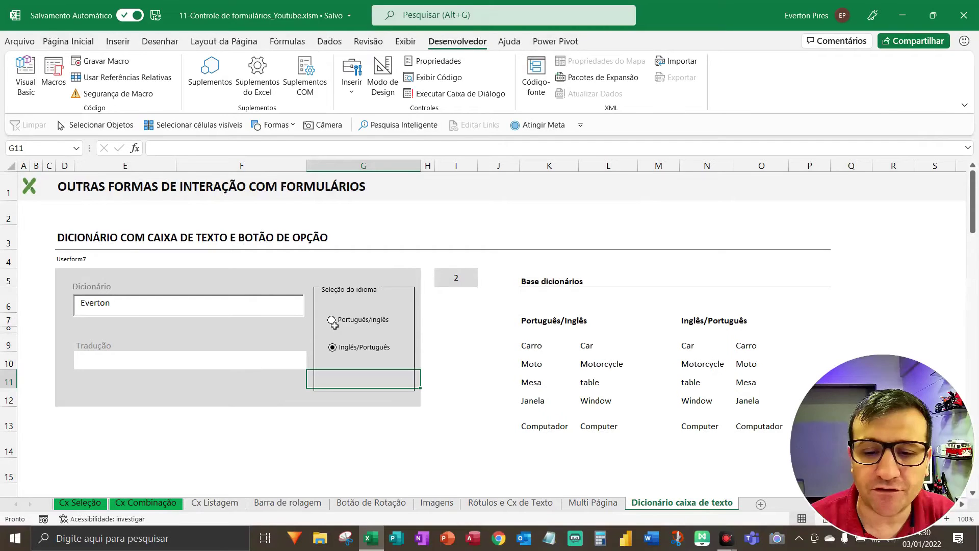
pyautogui.click(334, 322)
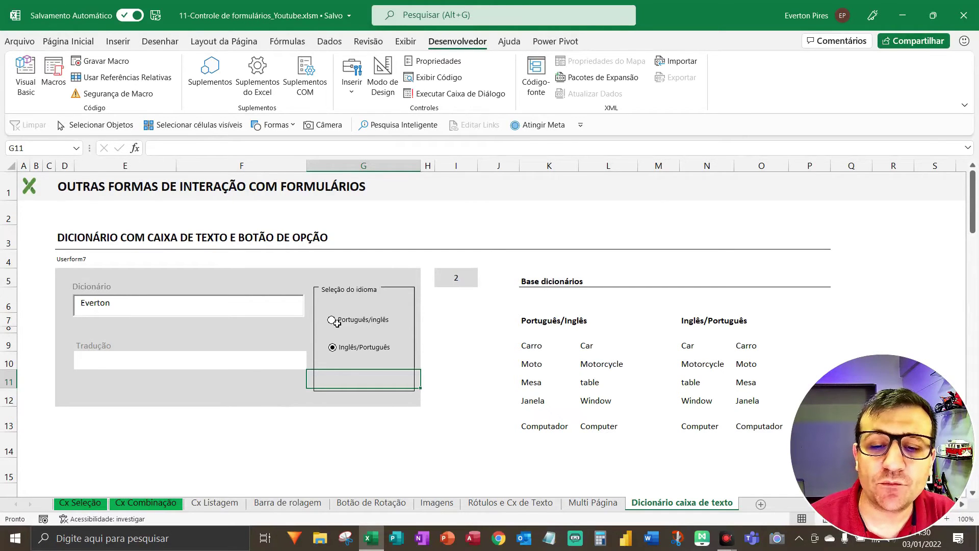
pyautogui.click(335, 326)
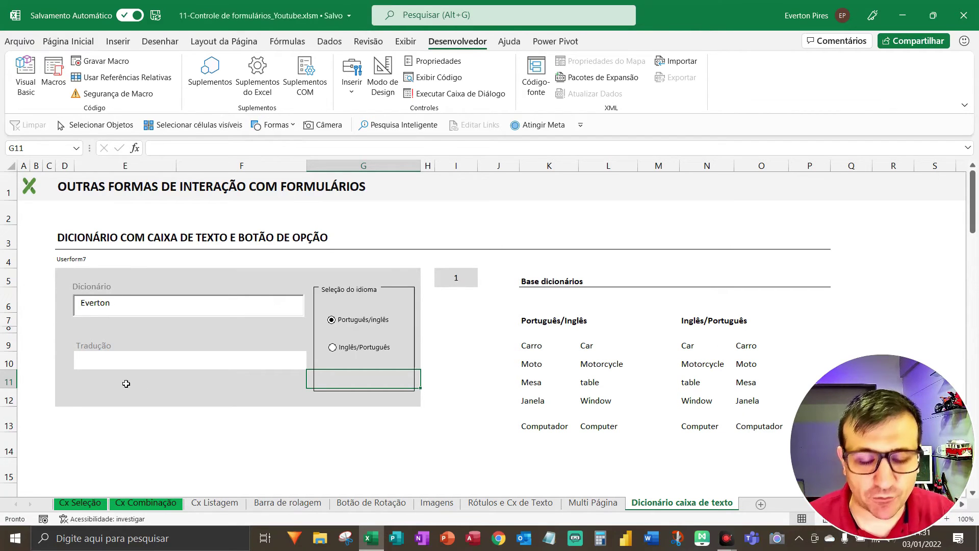
pyautogui.press('F5')
pyautogui.press('F5')
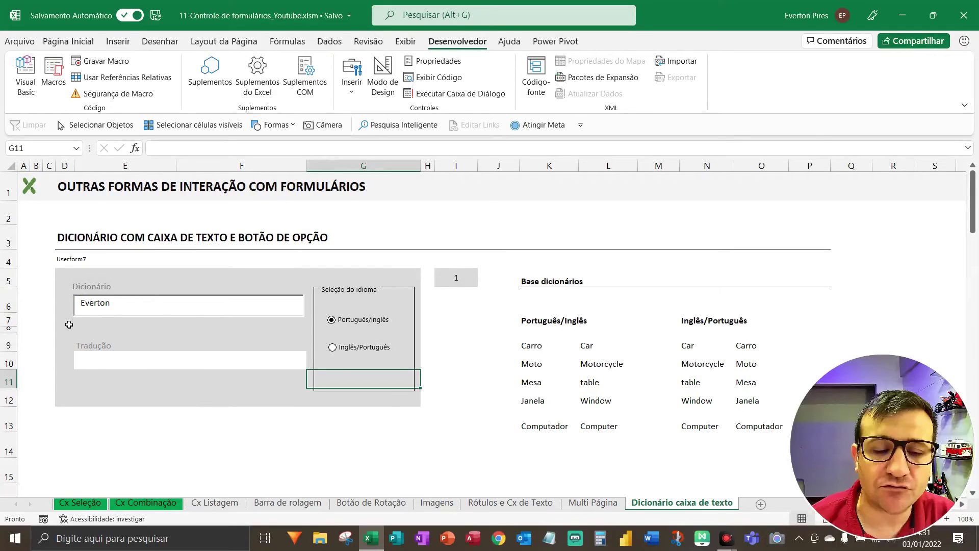
pyautogui.press('F5')
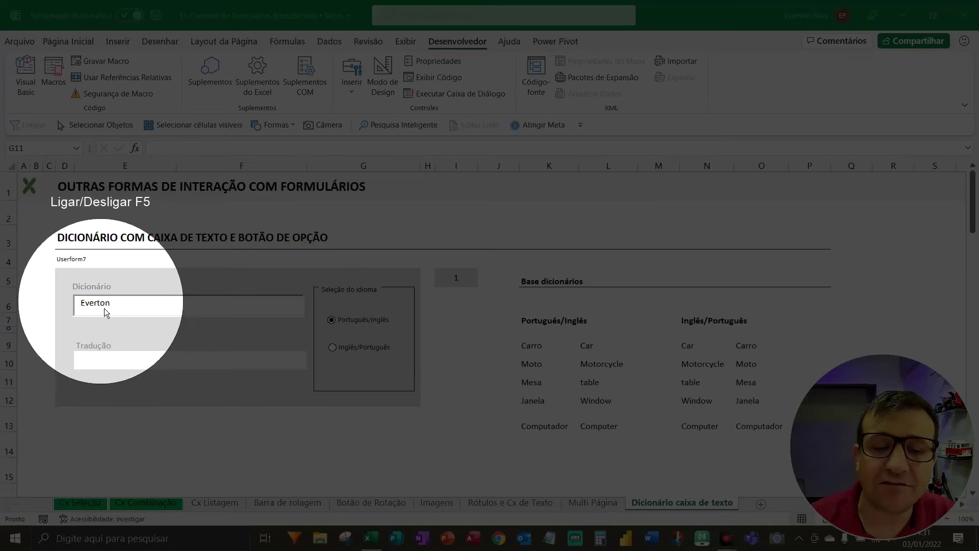
pyautogui.press('F5')
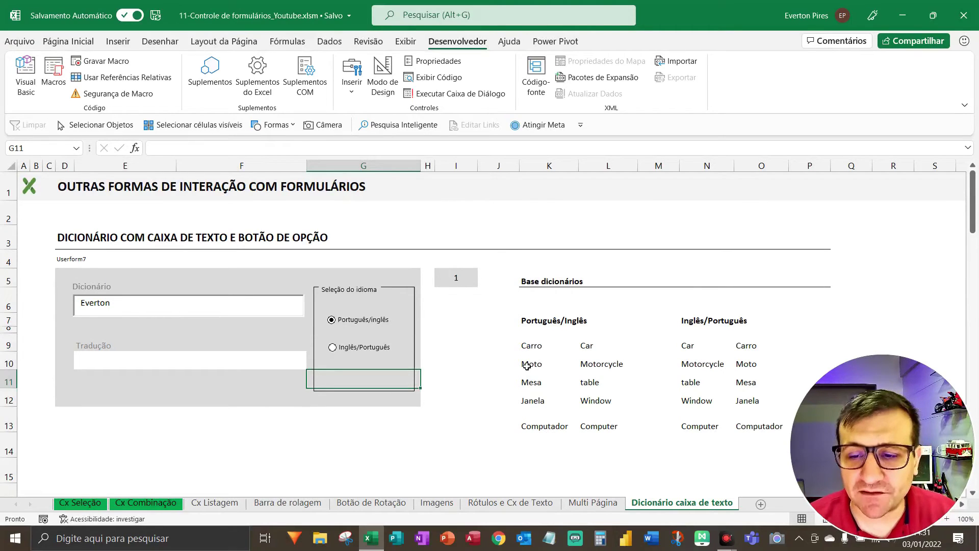
pyautogui.press('F5')
pyautogui.press('F5')
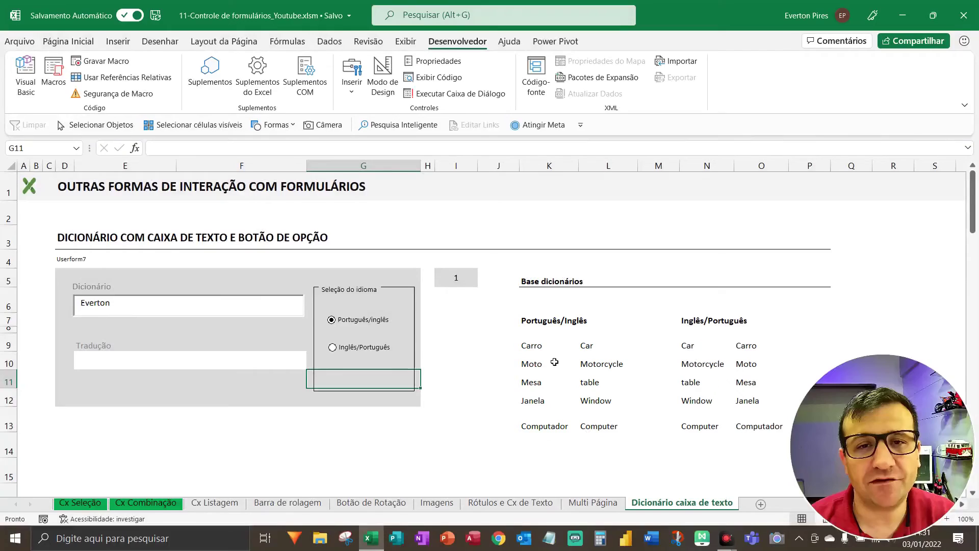
pyautogui.press('F5')
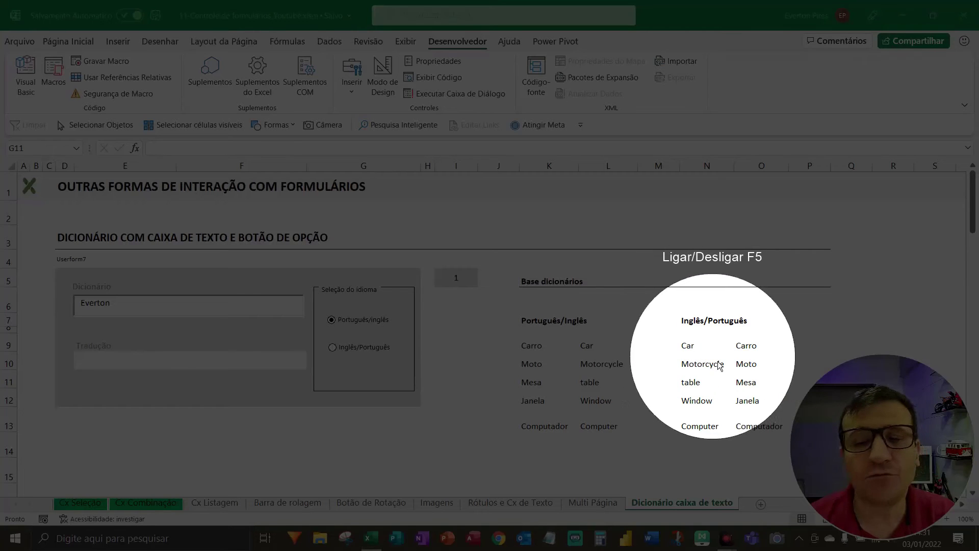
pyautogui.press('F5')
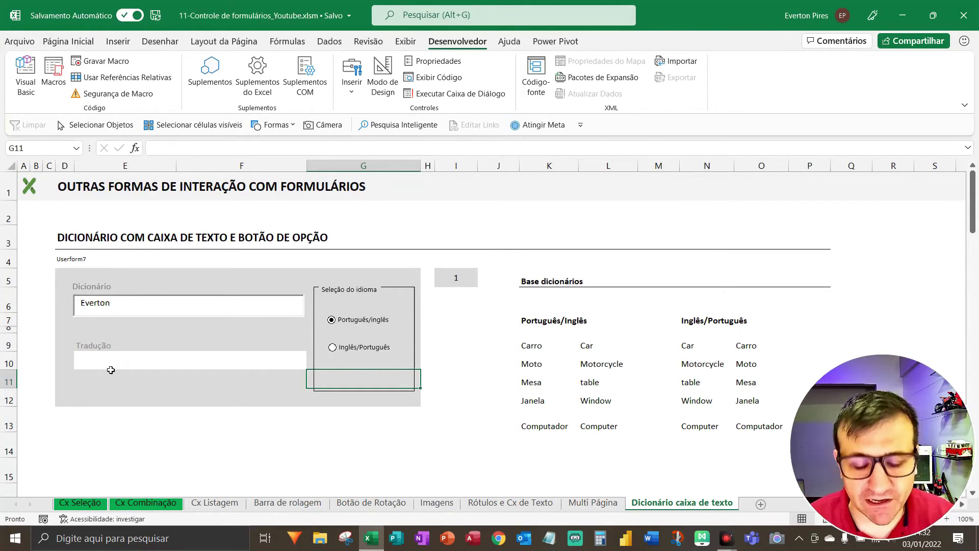
pyautogui.press('F5')
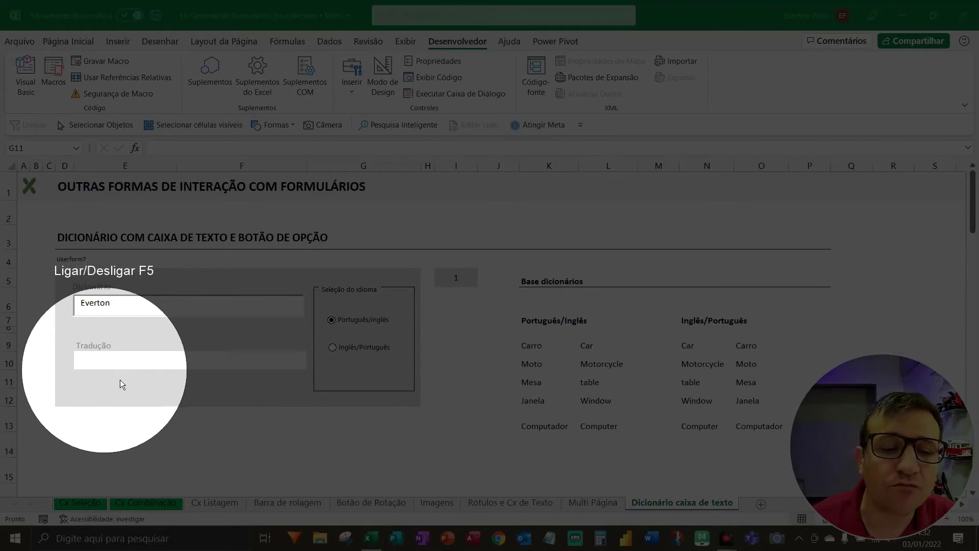
pyautogui.press('F5')
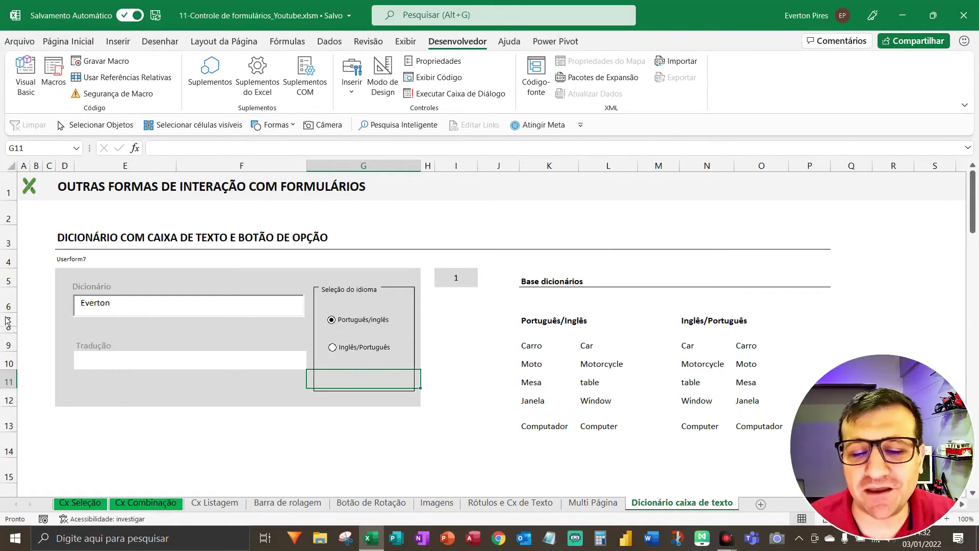
# Start E10's formula =SE(I5=1;PROCV(E6;K9:L13;2;0);... for the Português/Inglês table
pyautogui.click(198, 366)
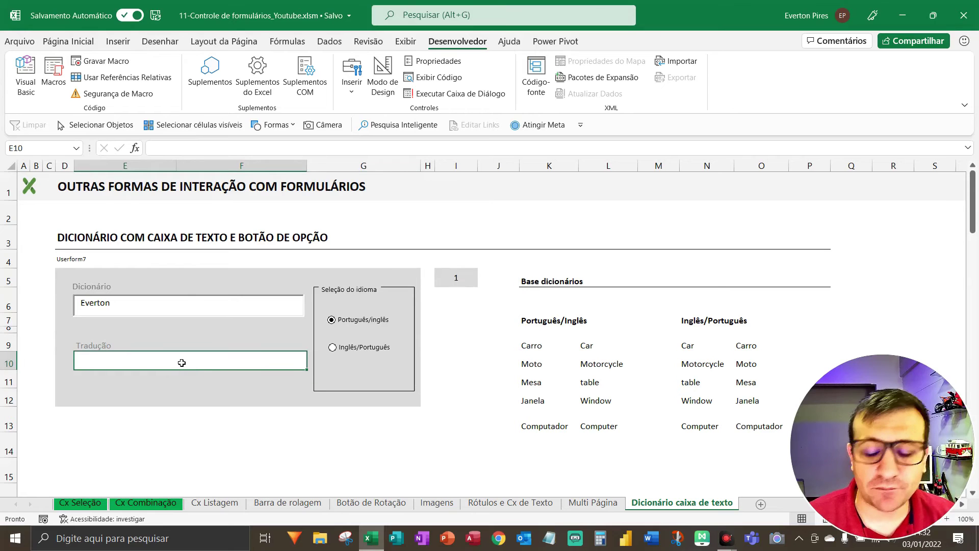
pyautogui.write('=se')
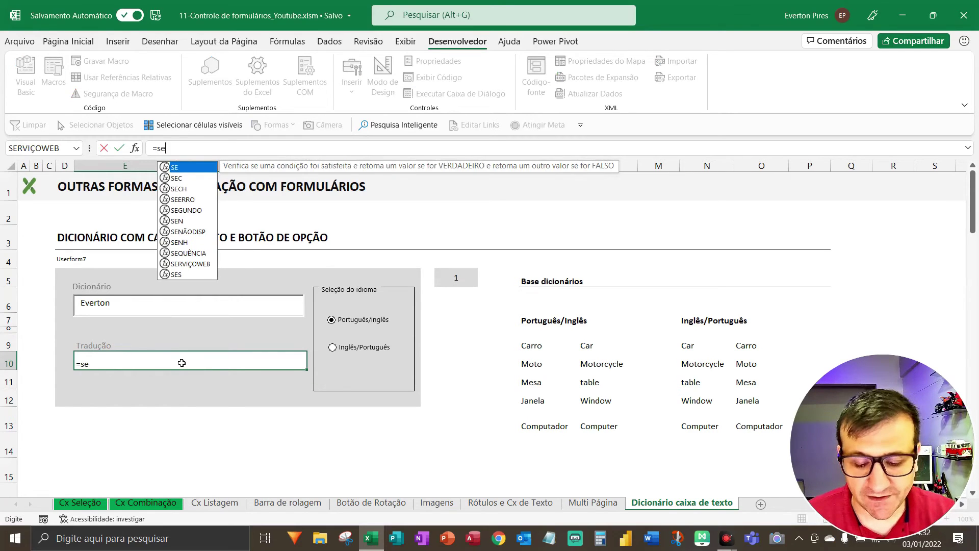
pyautogui.write('(')
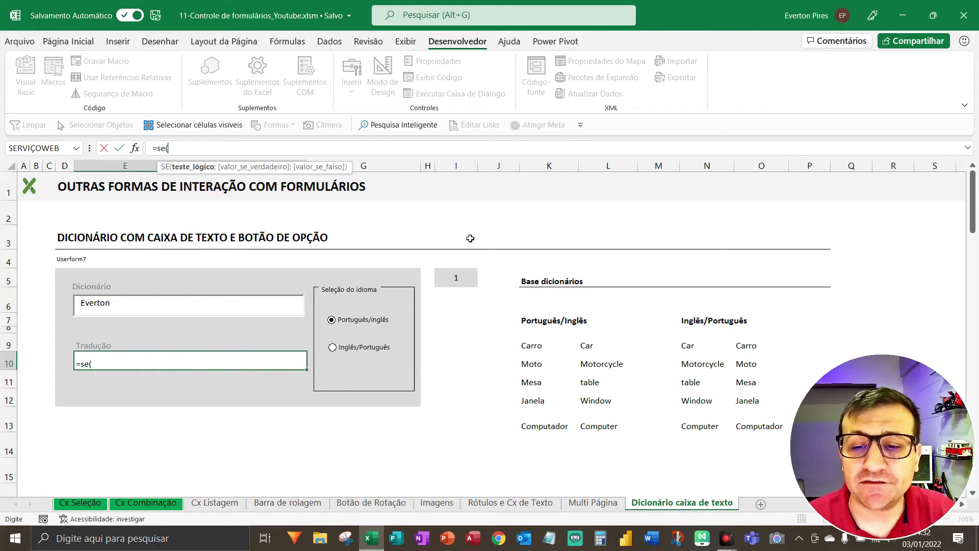
pyautogui.click(459, 279)
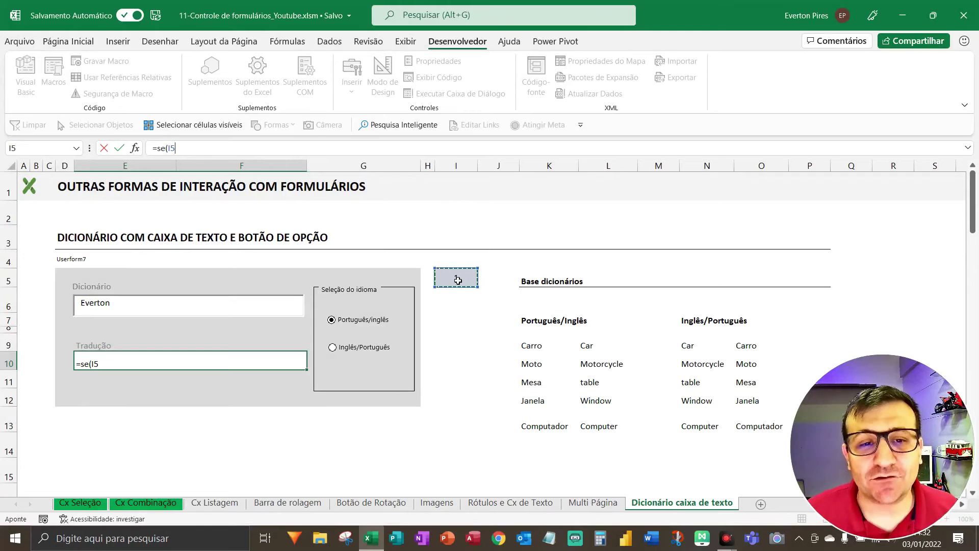
pyautogui.write('=1')
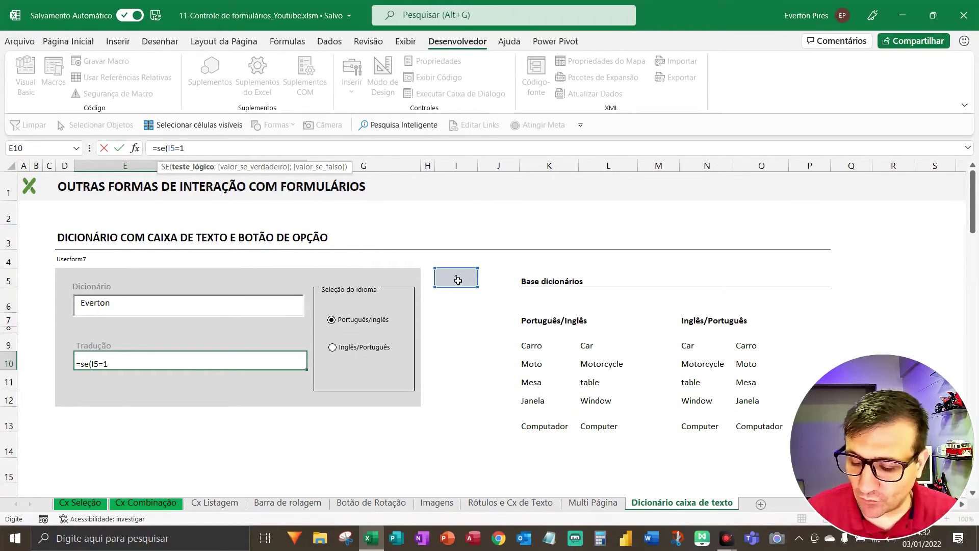
pyautogui.write(';pr')
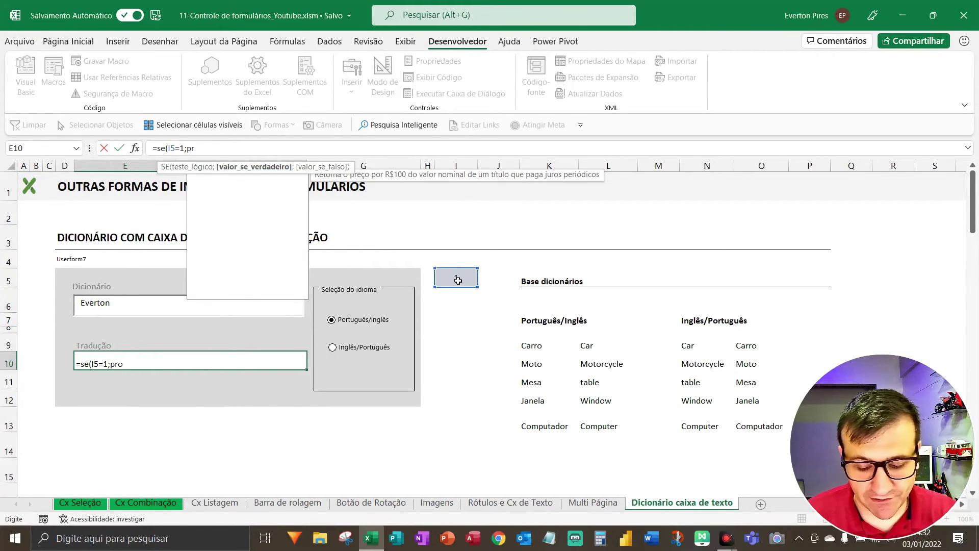
pyautogui.write('ocv(')
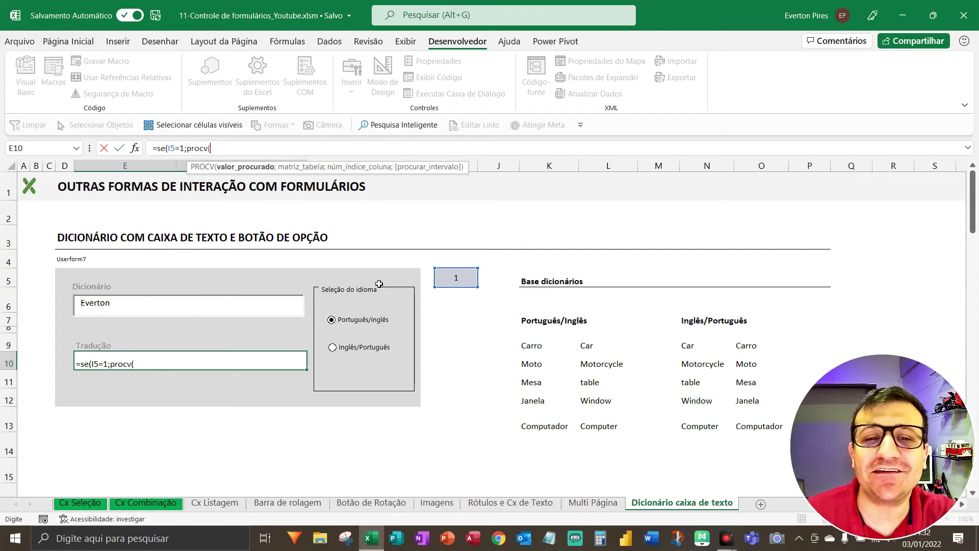
pyautogui.write('e6;')
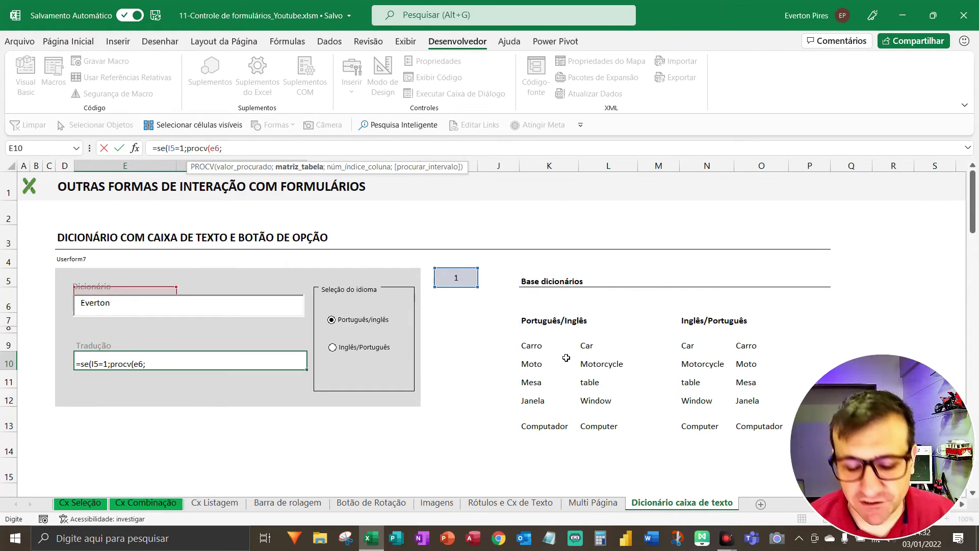
pyautogui.press('F5')
pyautogui.press('F5')
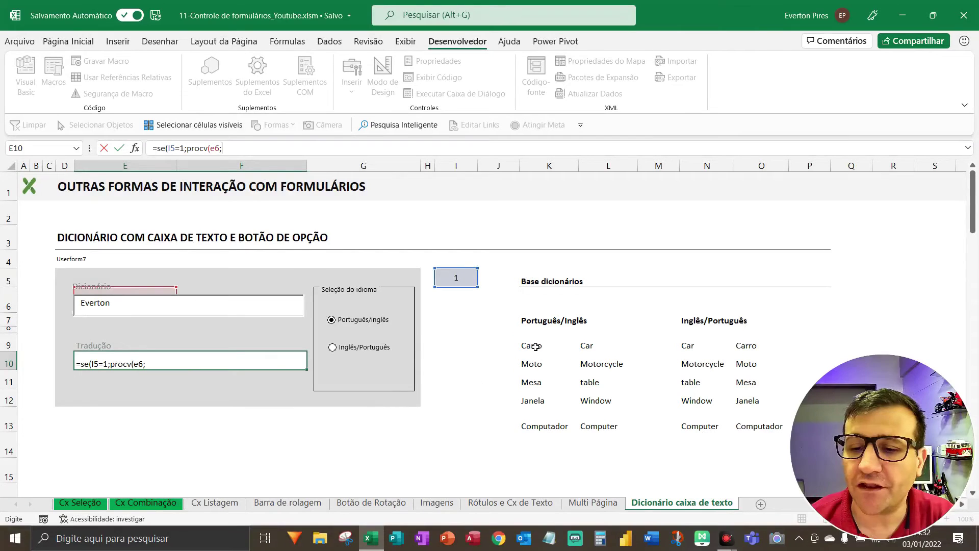
pyautogui.moveTo(531, 346); pyautogui.dragTo(605, 416)
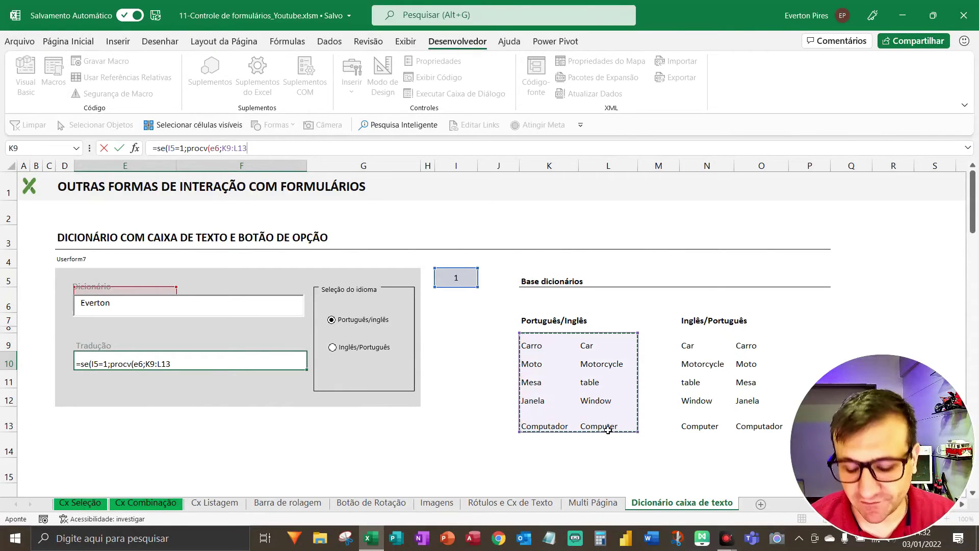
pyautogui.write(';2')
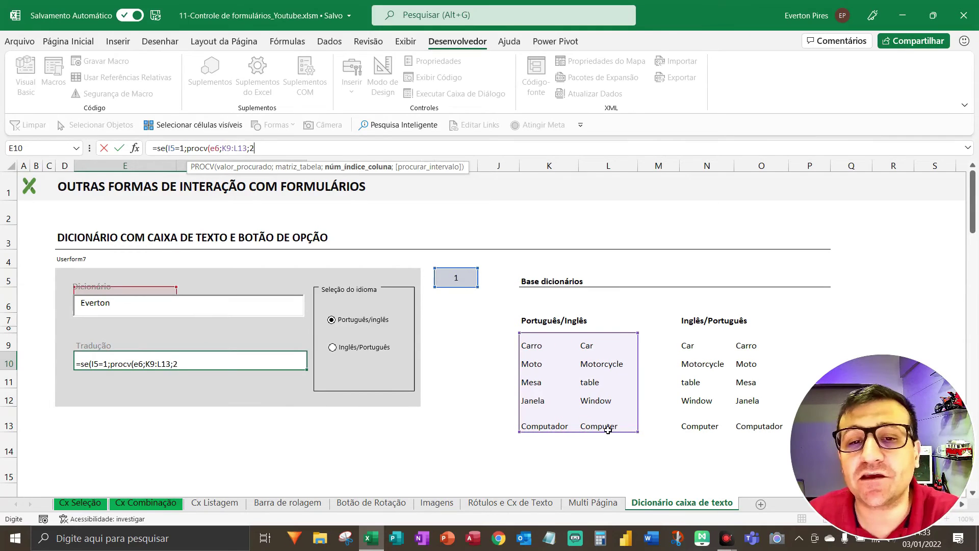
pyautogui.write(';')
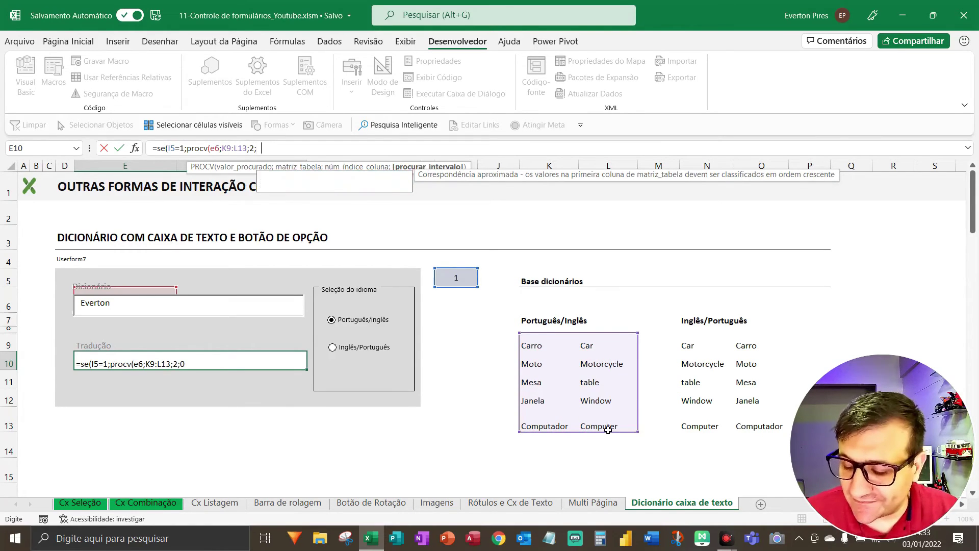
pyautogui.write('0)')
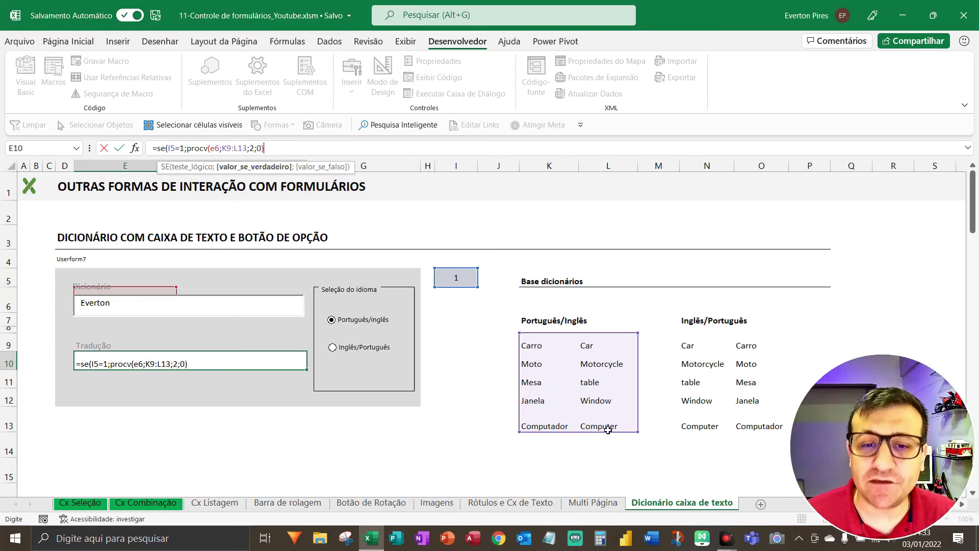
pyautogui.write(';')
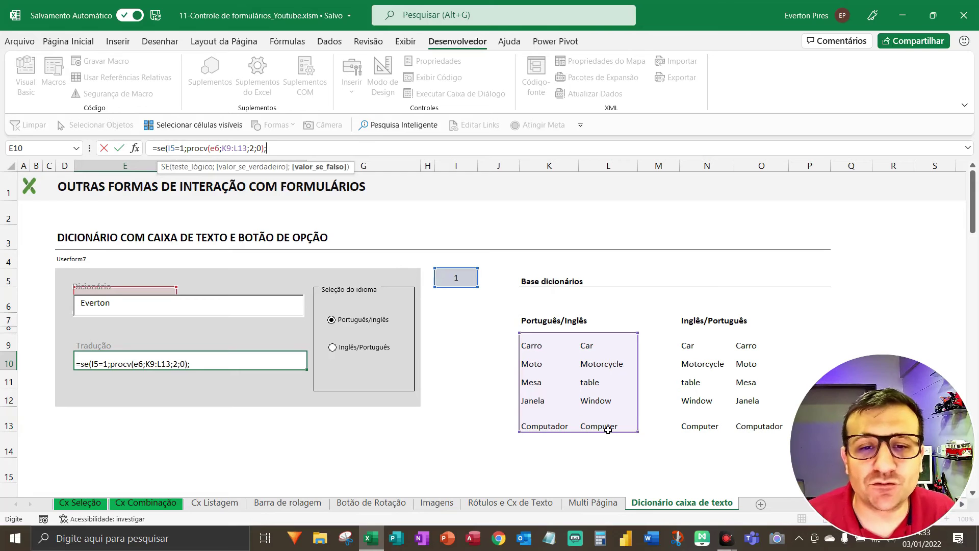
# Add the else branch PROCV(E6;N9:O13;2;0) for the Inglês/Português table and commit
pyautogui.write('pro')
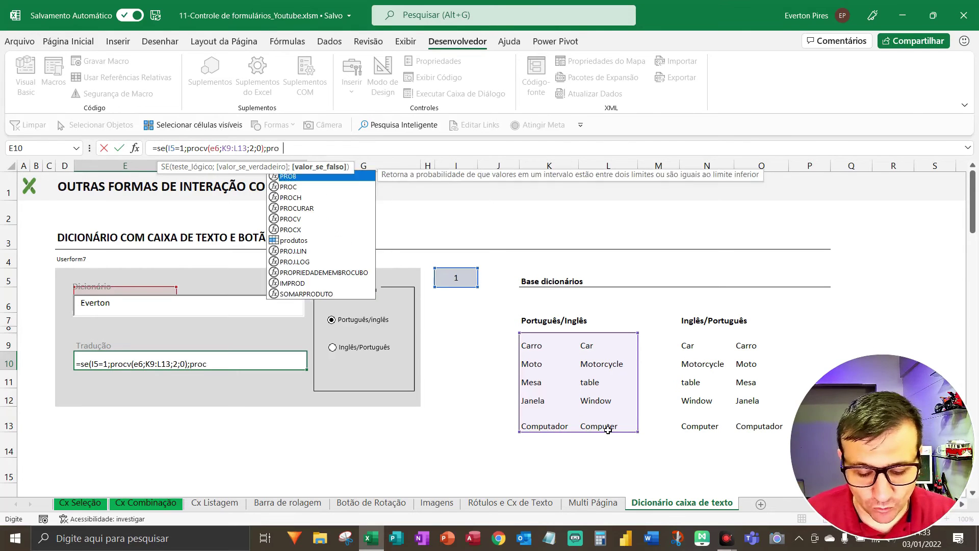
pyautogui.write('cv(')
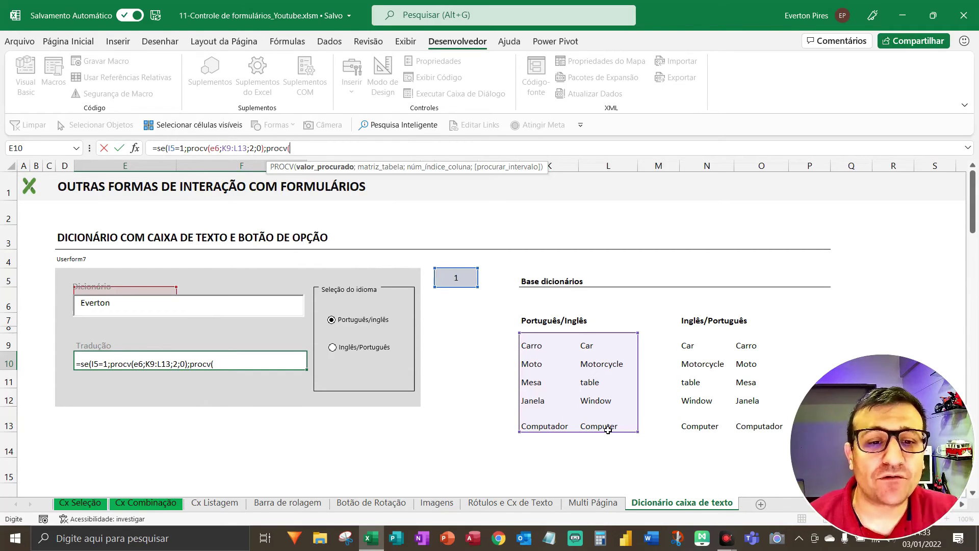
pyautogui.write('e6')
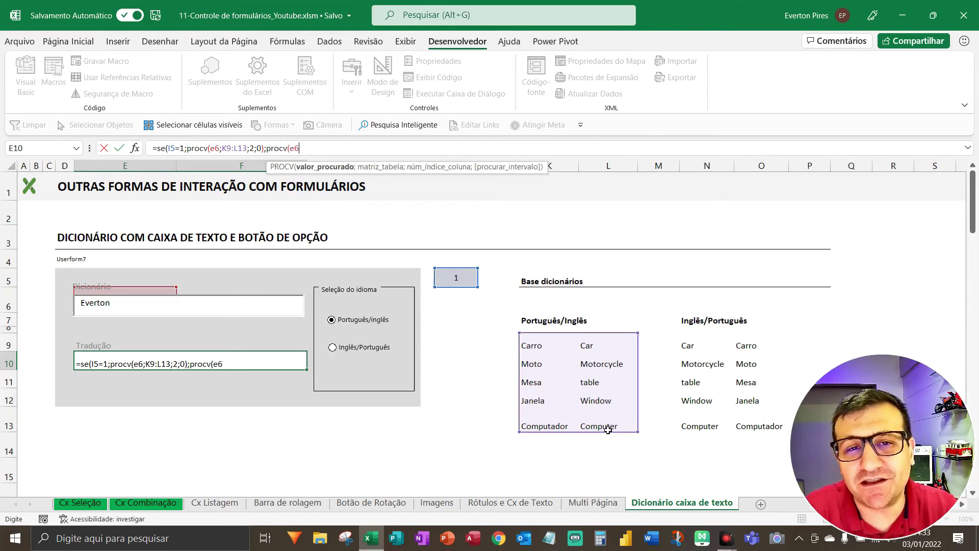
pyautogui.write(';')
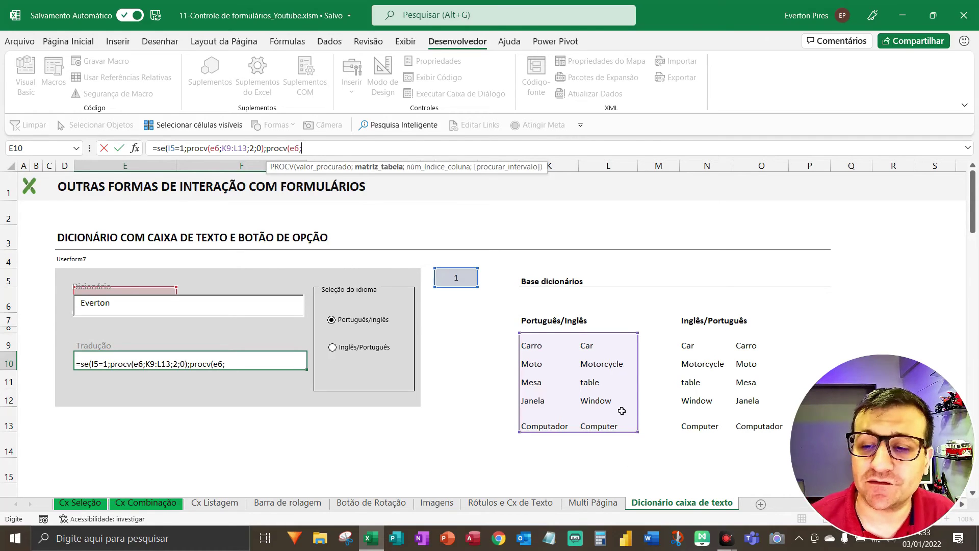
pyautogui.press('F5')
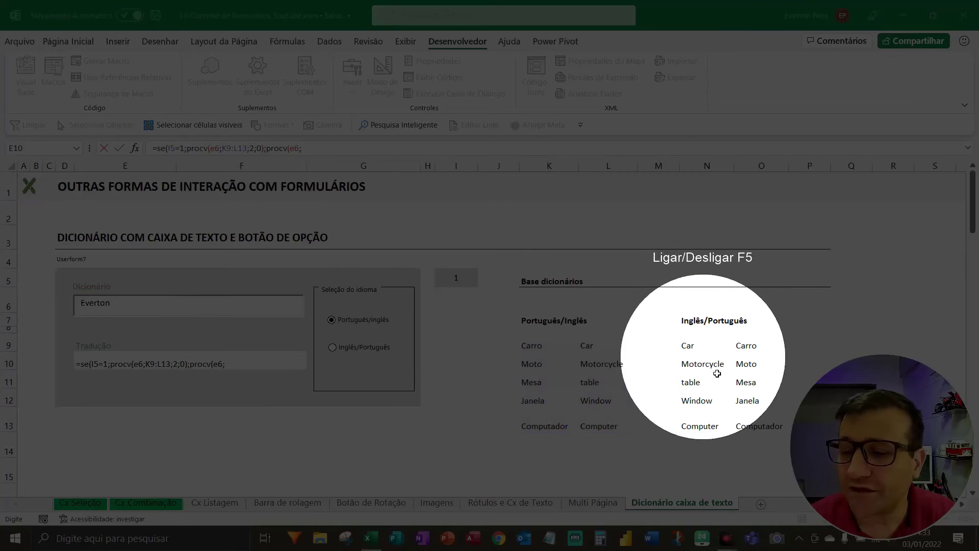
pyautogui.press('F5')
pyautogui.moveTo(686, 345); pyautogui.dragTo(760, 426)
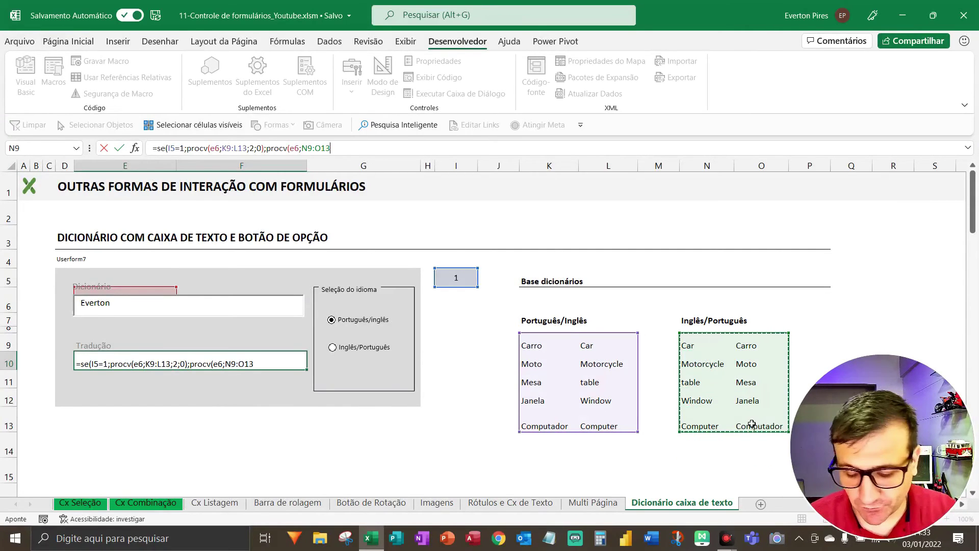
pyautogui.write(';')
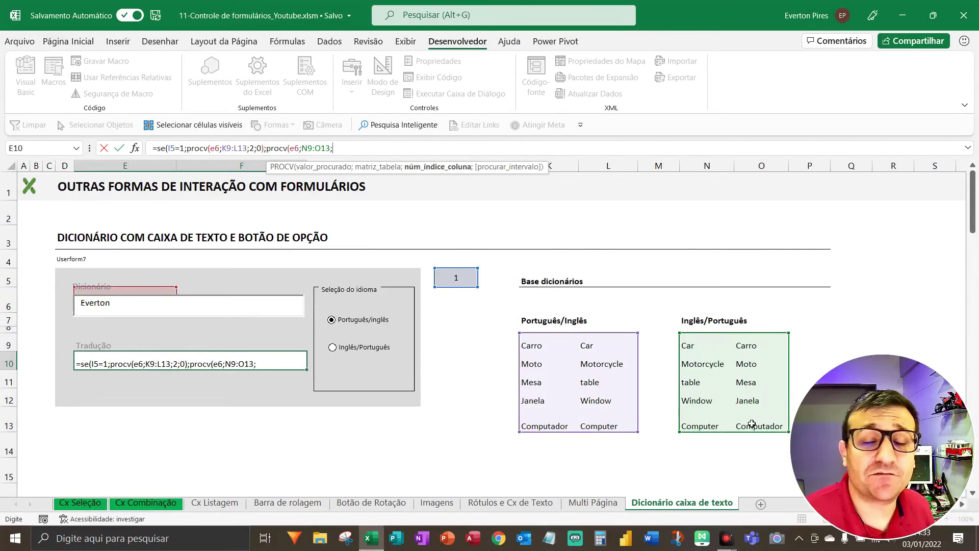
pyautogui.write('2')
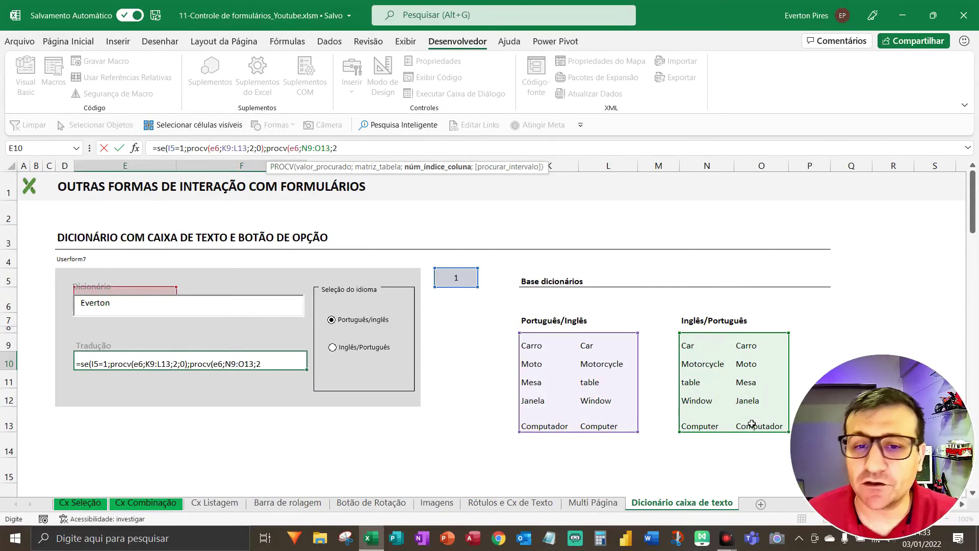
pyautogui.write(';0')
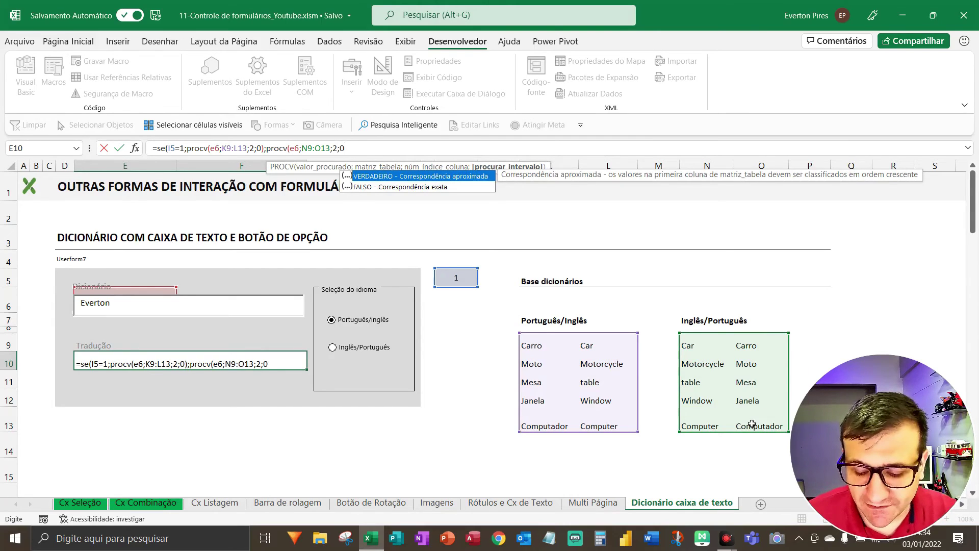
pyautogui.write('))')
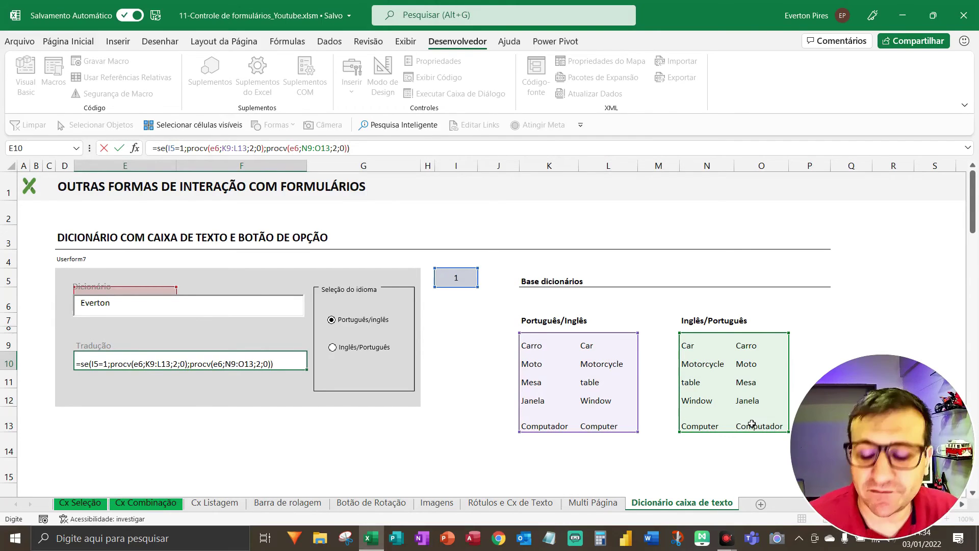
pyautogui.press('Return')
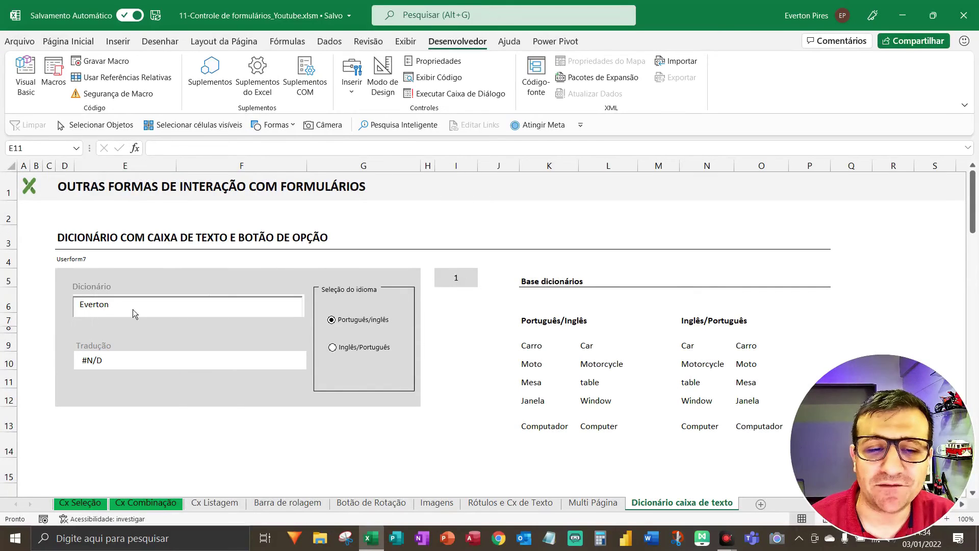
pyautogui.click(129, 365)
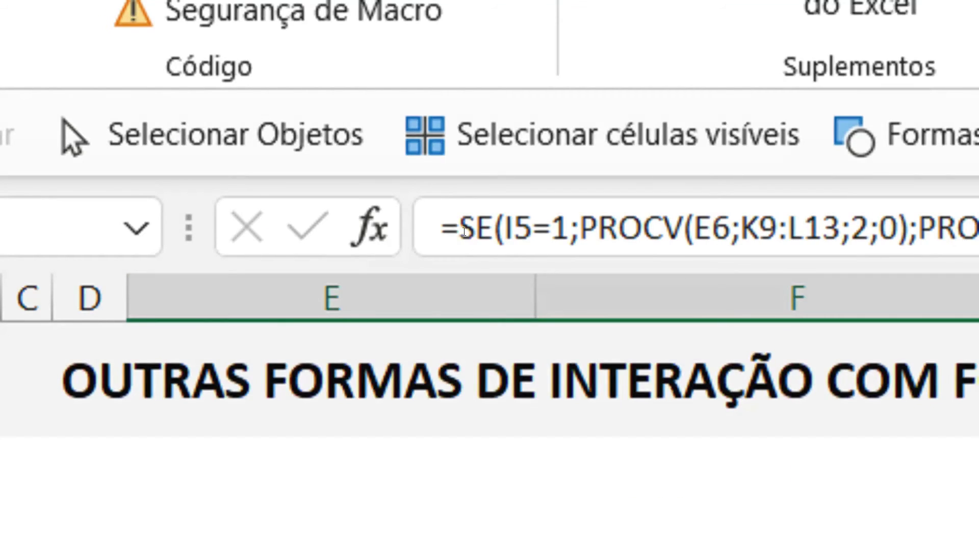
# Wrap E10's SE/PROCV formula in SEERRO(...;"-") so unknown words show a dash
pyautogui.click(448, 210)
pyautogui.write('s')
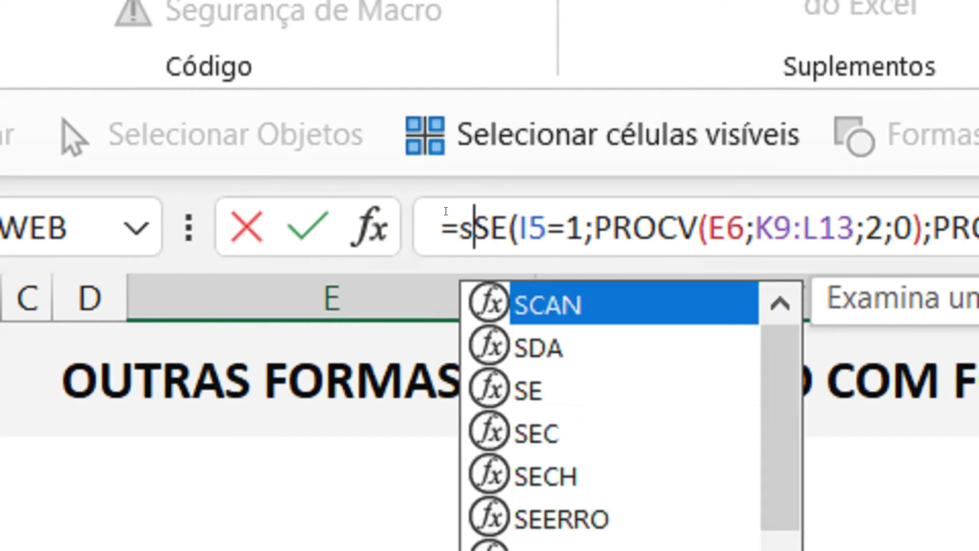
pyautogui.write('eerro((')
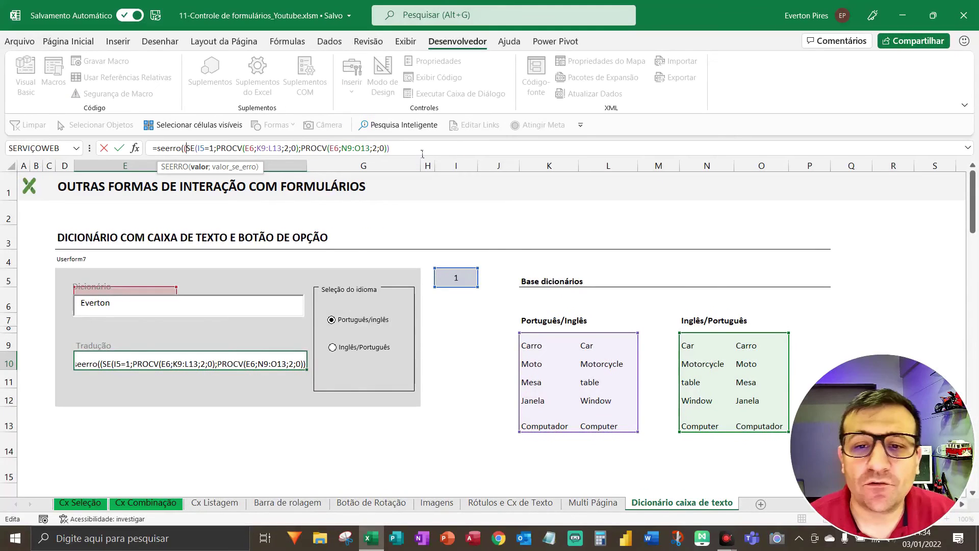
pyautogui.click(421, 152)
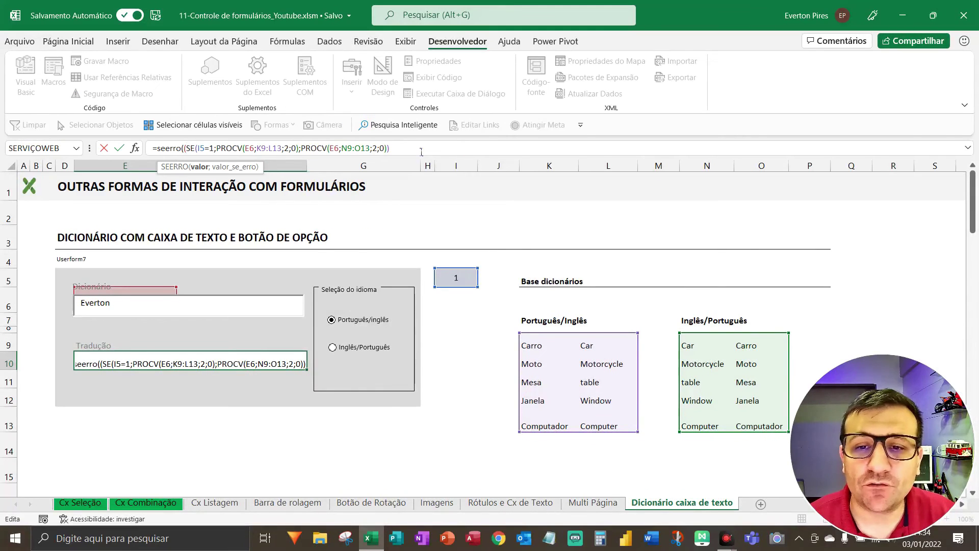
pyautogui.write(')')
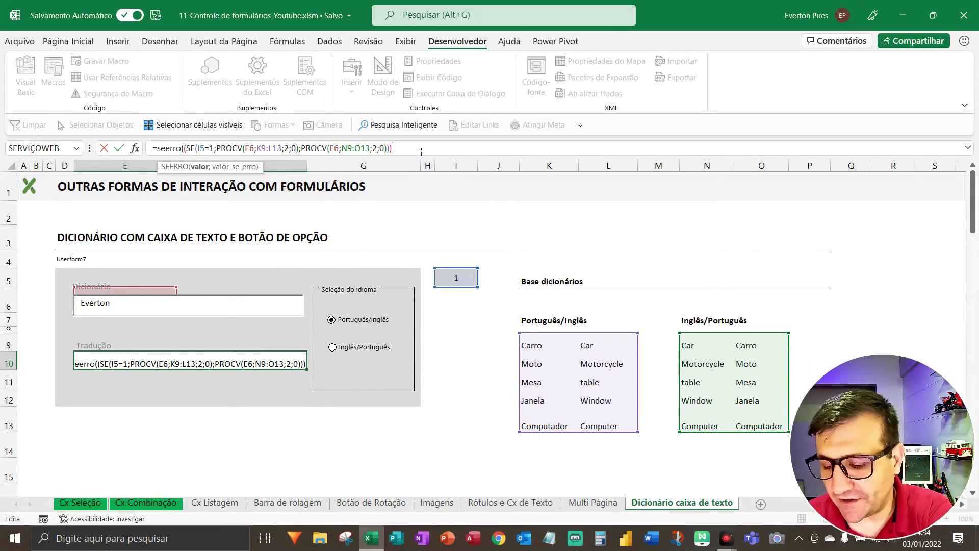
pyautogui.write(';PROCV(E6;N9:O13;2;0)));"')
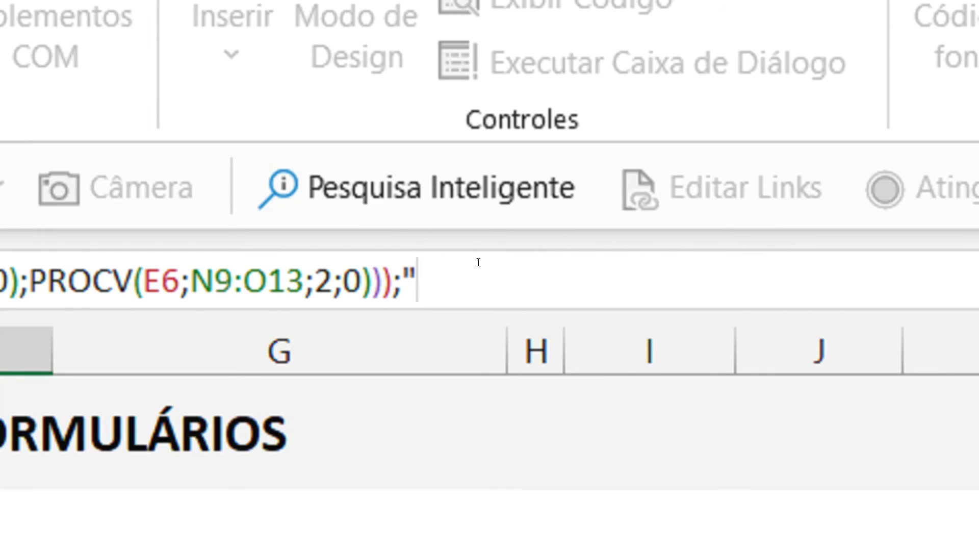
pyautogui.write('-')
pyautogui.write('"')
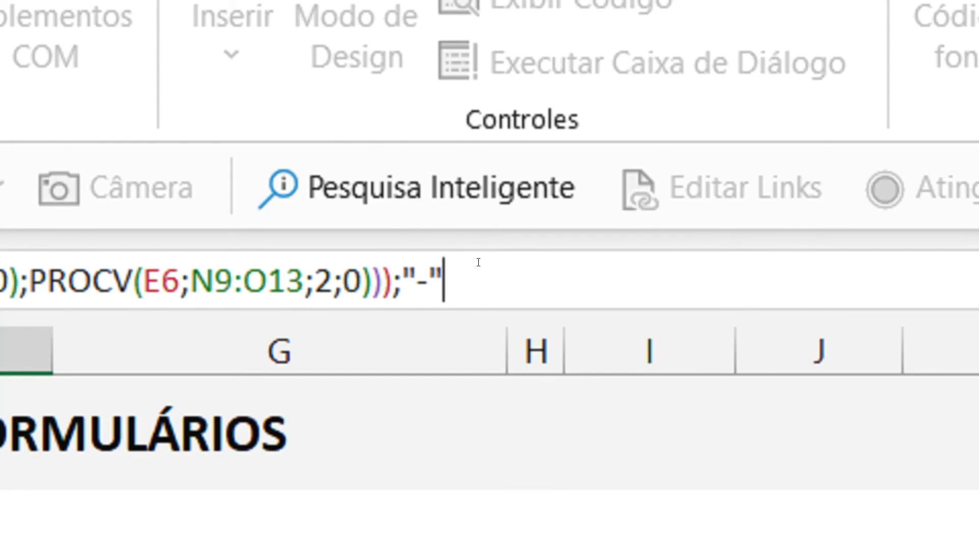
pyautogui.write(')')
pyautogui.press('Return')
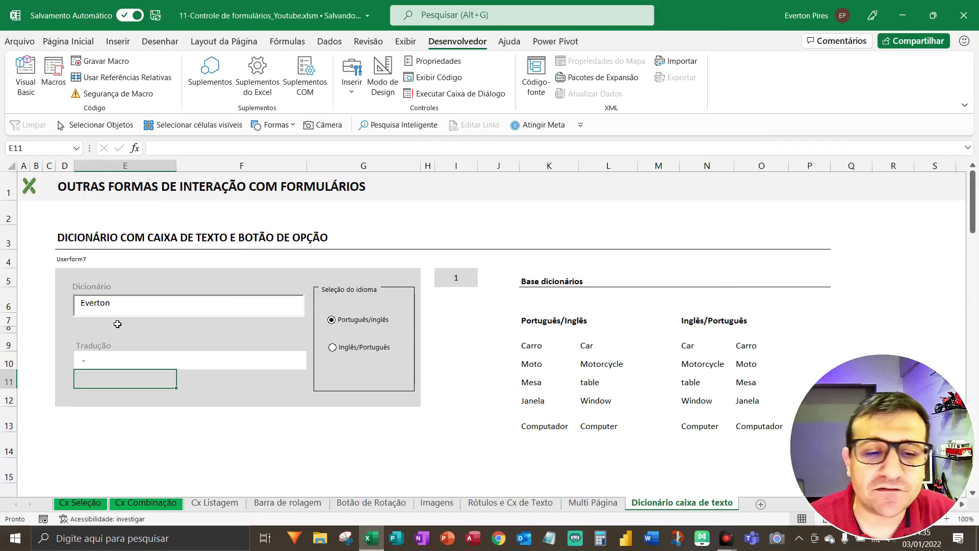
# Clear the Dicionário box and choose the Inglês/Português direction
pyautogui.moveTo(118, 305); pyautogui.dragTo(72, 308)
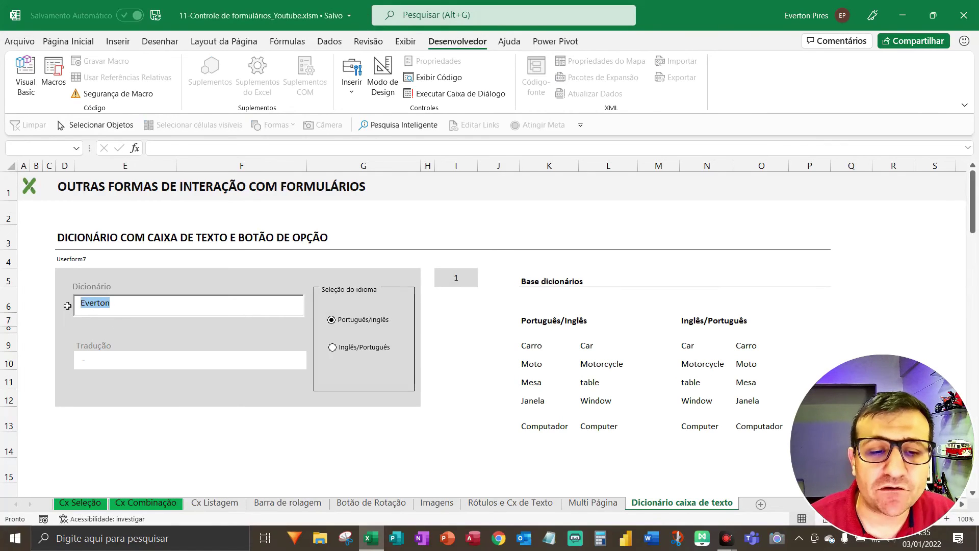
pyautogui.press('BackSpace')
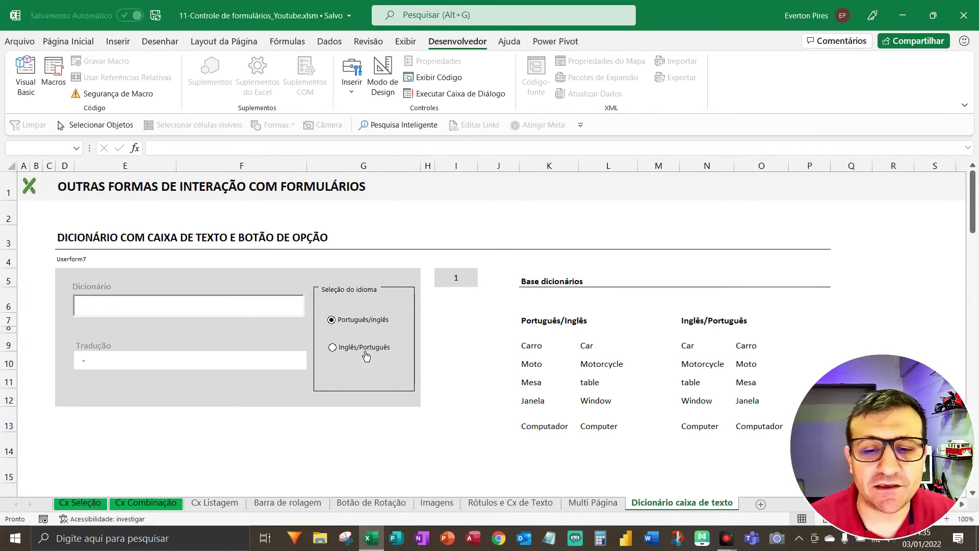
pyautogui.press('F5')
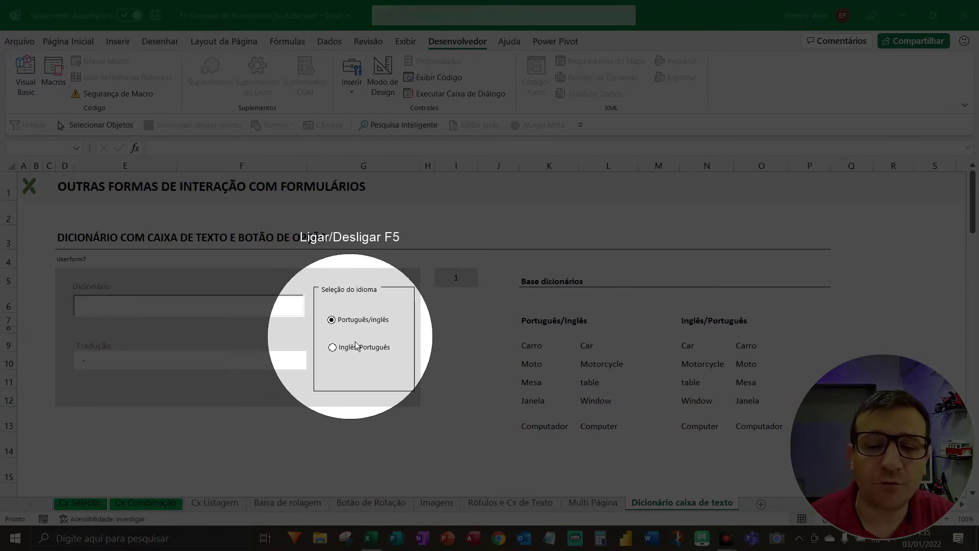
pyautogui.press('F5')
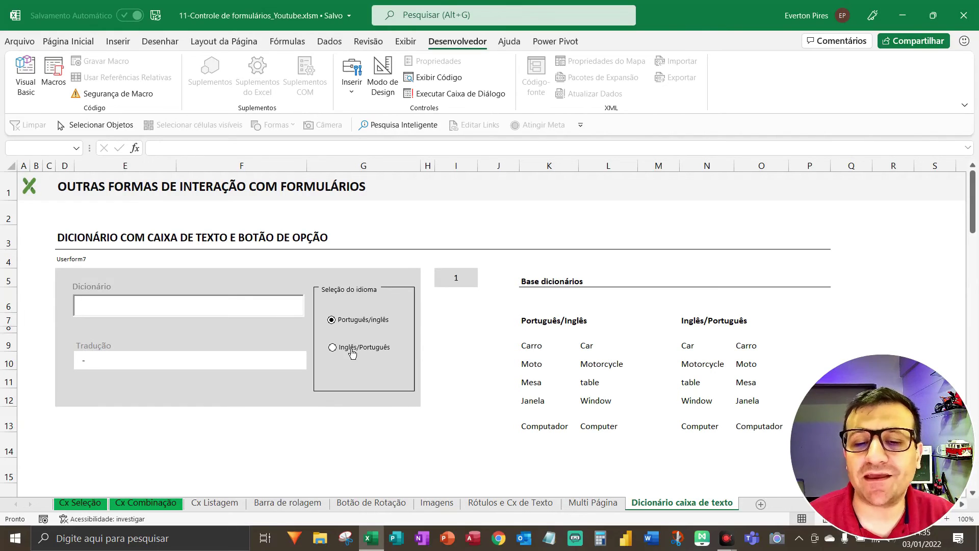
pyautogui.click(338, 359)
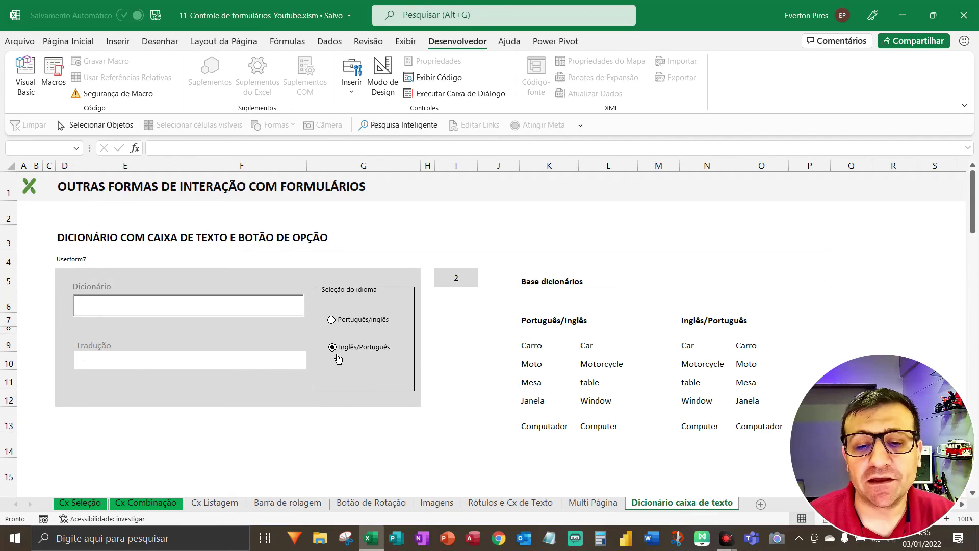
# Enter Computer in the Dicionário box, so Tradução shows Computador
pyautogui.press('F5')
pyautogui.press('F5')
pyautogui.press('F5')
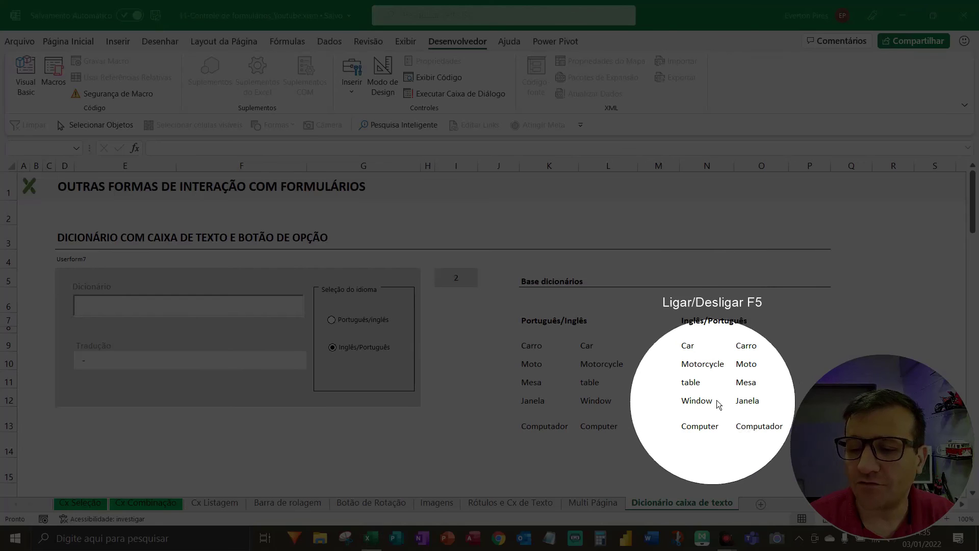
pyautogui.press('F5')
pyautogui.click(146, 311)
pyautogui.write('C')
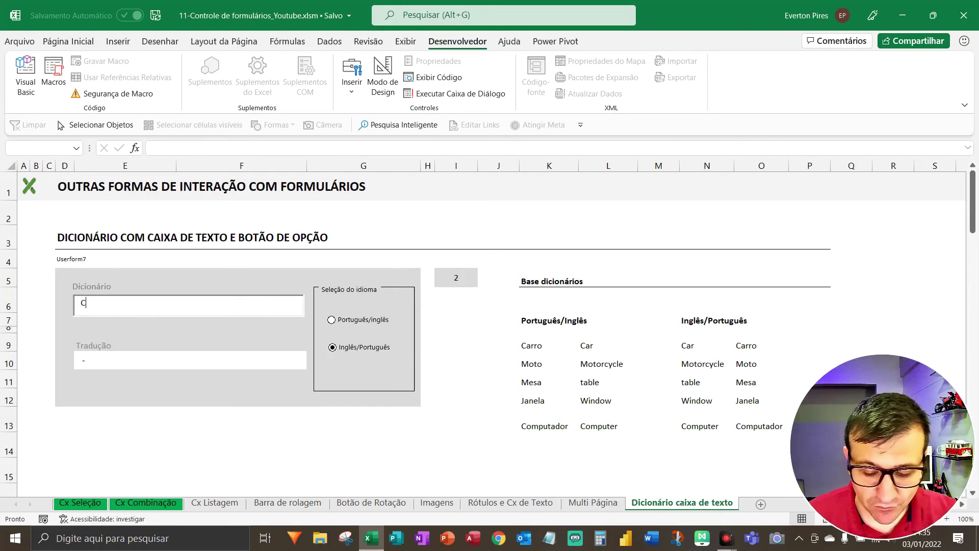
pyautogui.write('omputer')
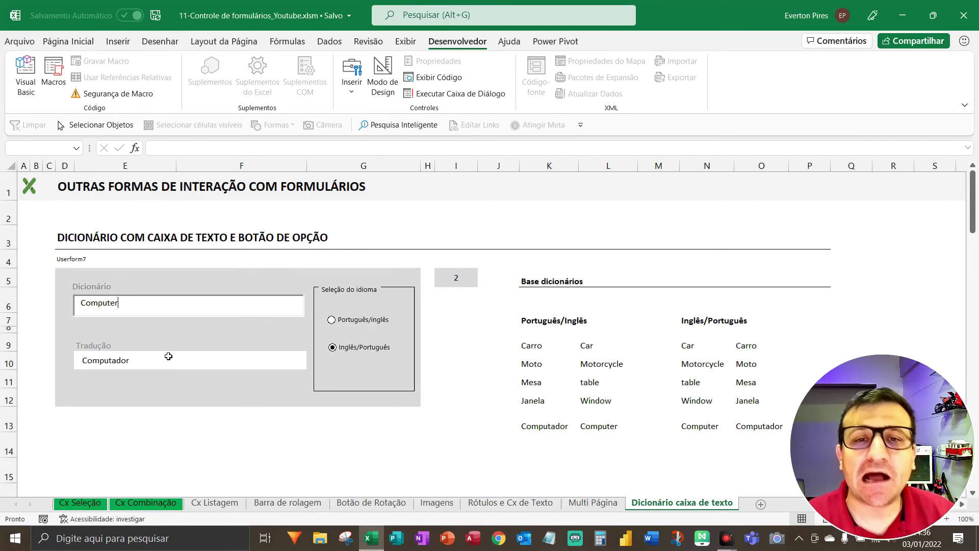
pyautogui.press('F5')
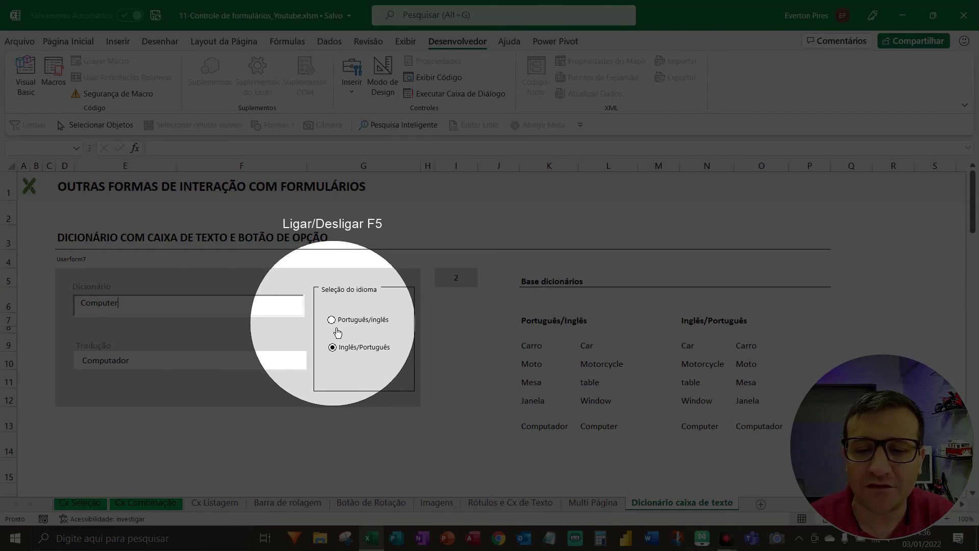
# Switch the form back to Português/Inglês, setting I5 to 1
pyautogui.press('F5')
pyautogui.click(333, 321)
pyautogui.press('F5')
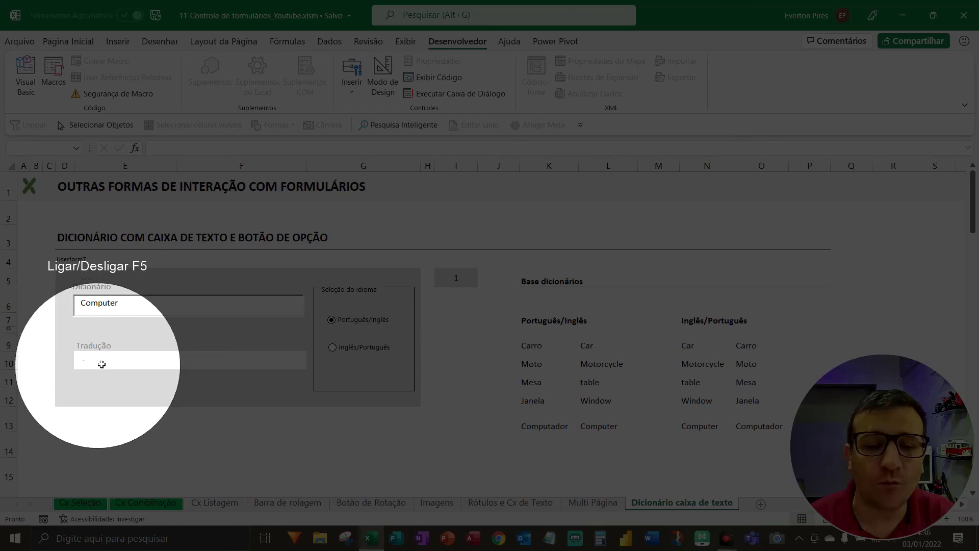
pyautogui.press('F5')
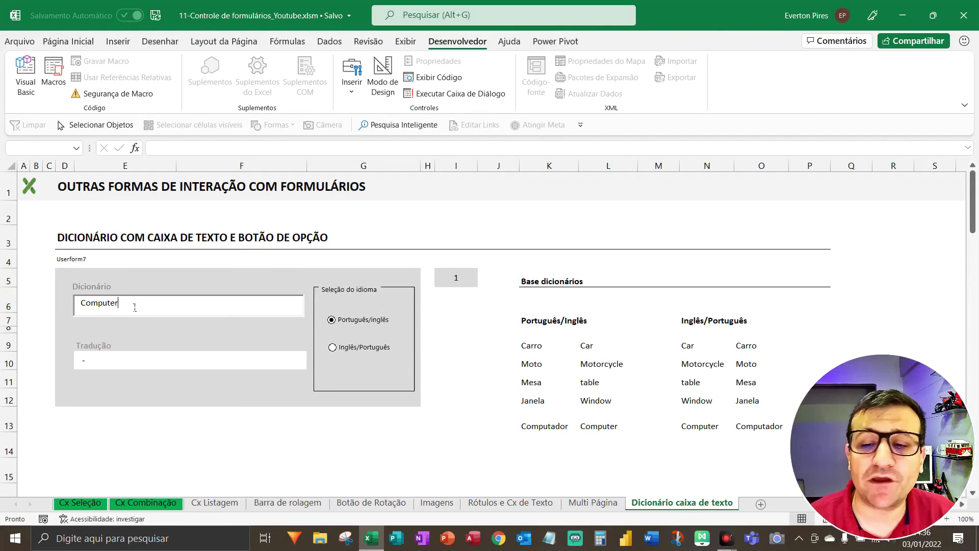
pyautogui.press('super+plus')
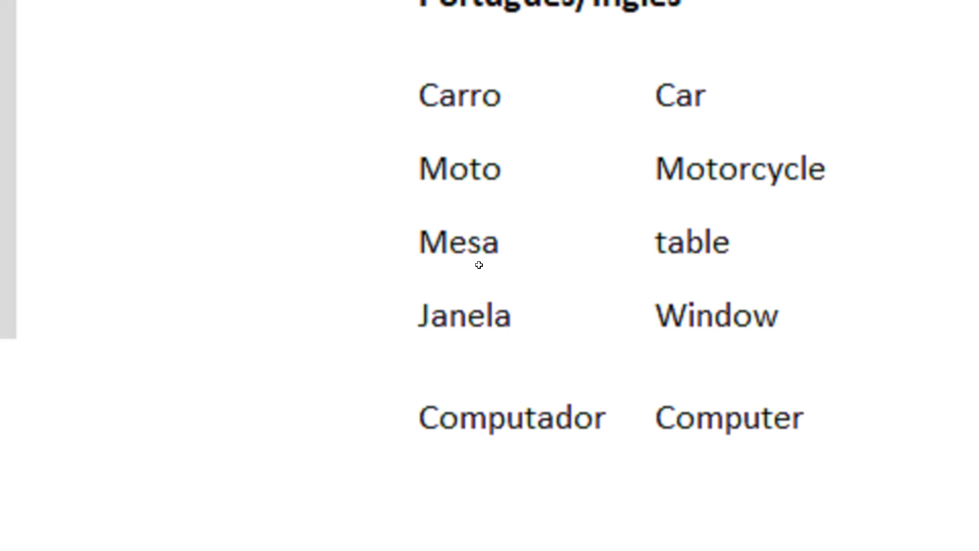
pyautogui.press('super+Escape')
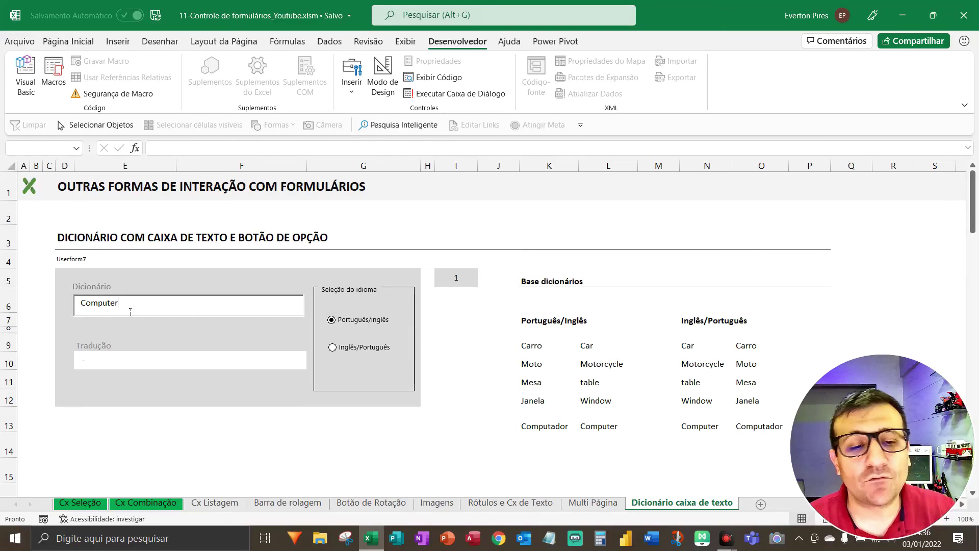
# Replace Computer with Mesa in the Dicionário box, so Tradução shows table
pyautogui.moveTo(131, 310); pyautogui.dragTo(54, 311)
pyautogui.write('Mesa')
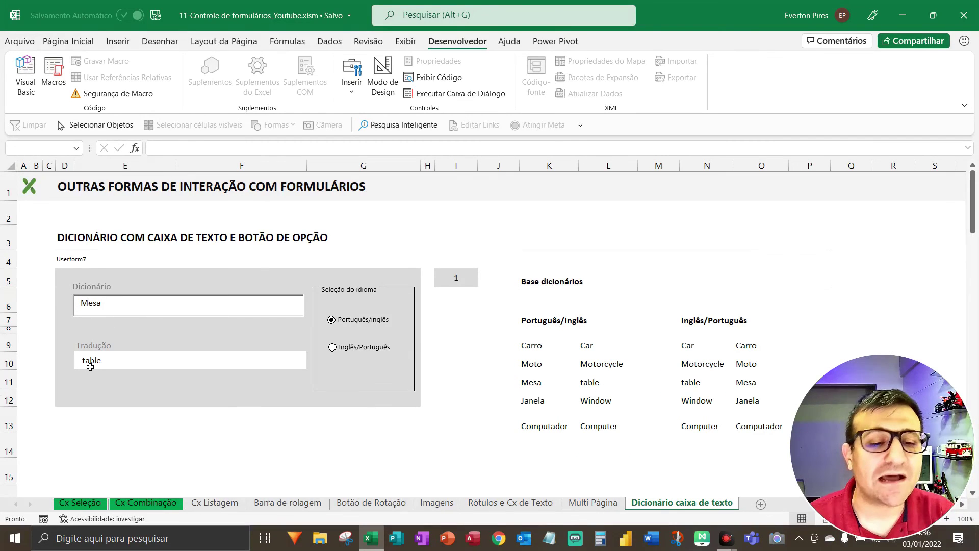
pyautogui.press('F5')
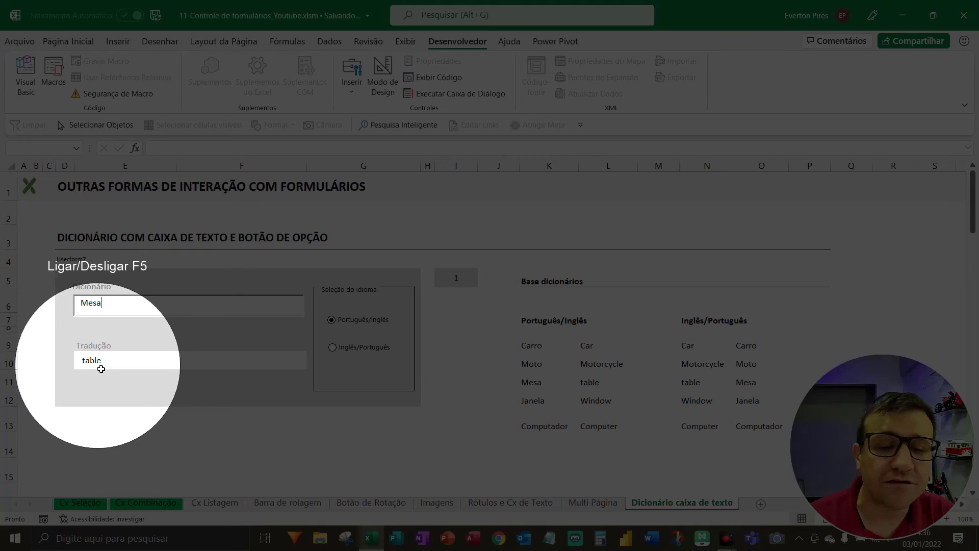
pyautogui.press('F5')
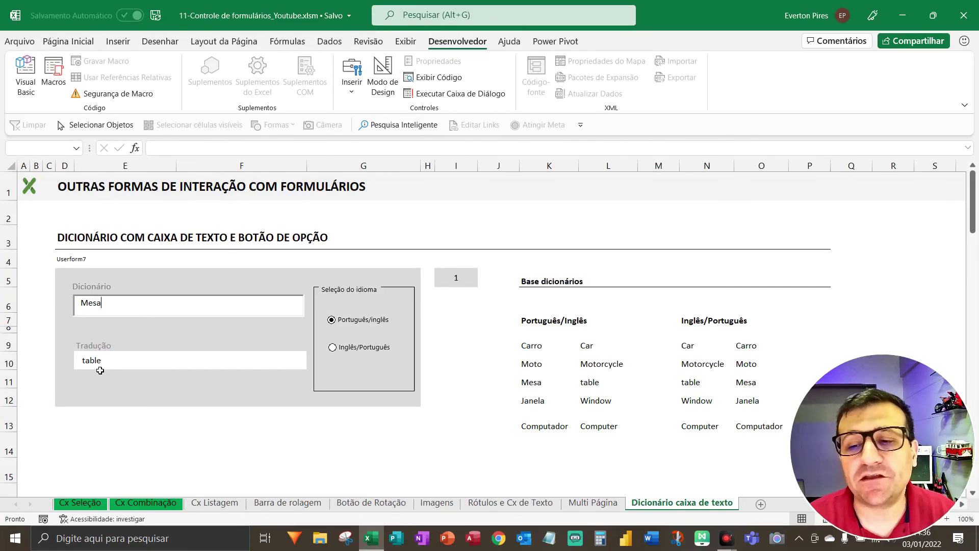